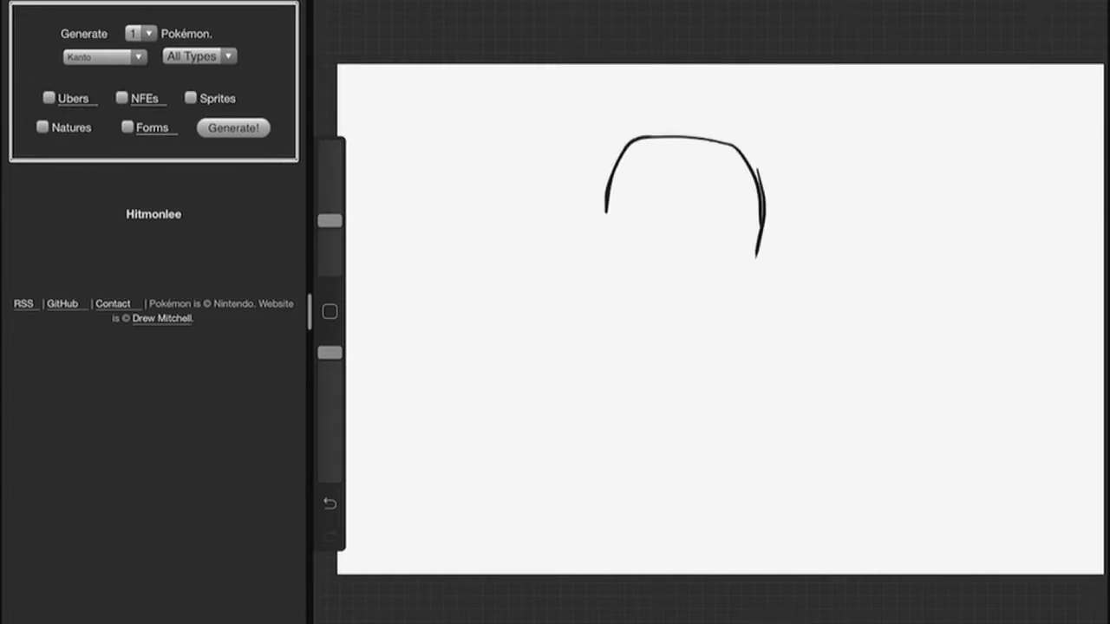
Ink a rounded square body outline with a small segmented limb at its lower left
mouse_move(621, 167)
mouse_down()
mouse_move(600, 248)
mouse_move(605, 278)
mouse_up()
mouse_move(622, 166)
mouse_down()
mouse_move(598, 243)
mouse_move(605, 292)
mouse_move(647, 319)
mouse_move(711, 319)
mouse_move(768, 226)
mouse_move(728, 306)
mouse_up()
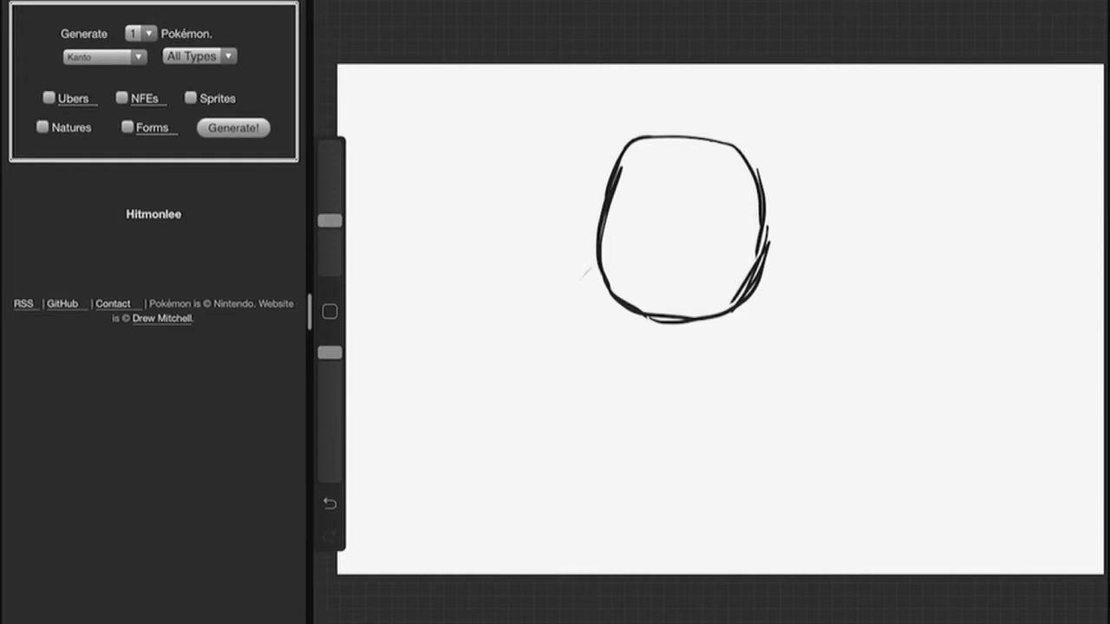
mouse_move(595, 262)
mouse_down()
mouse_move(579, 305)
mouse_move(603, 326)
mouse_up()
mouse_move(594, 263)
mouse_down()
mouse_move(600, 322)
mouse_move(616, 309)
mouse_move(567, 343)
mouse_move(600, 333)
mouse_move(579, 365)
mouse_move(610, 349)
mouse_move(607, 333)
mouse_move(581, 366)
mouse_move(597, 383)
mouse_move(617, 350)
mouse_move(612, 382)
mouse_move(626, 363)
mouse_move(610, 390)
mouse_move(598, 386)
mouse_up()
Extend the left limb, then erase the body's right side and redraw it as a cuff
mouse_move(615, 343)
mouse_down()
mouse_move(647, 370)
mouse_move(638, 401)
mouse_up()
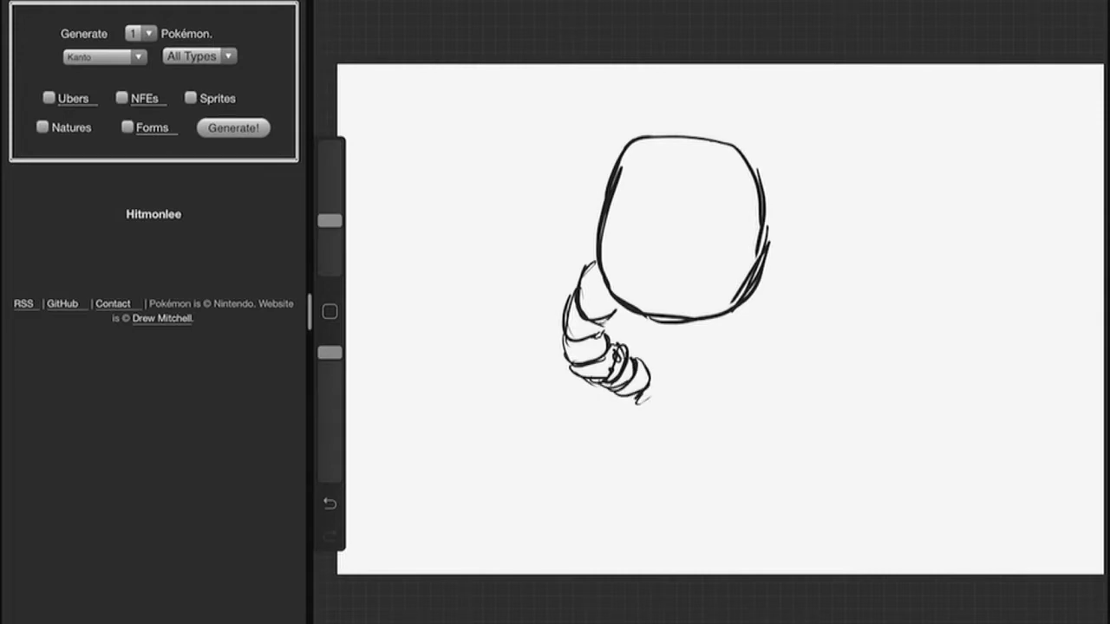
drag(330, 220, 329, 185)
drag(762, 295, 765, 234)
drag(733, 310, 763, 224)
drag(330, 185, 329, 221)
mouse_move(735, 300)
mouse_down()
mouse_move(749, 246)
mouse_move(775, 229)
mouse_move(763, 298)
mouse_move(740, 302)
mouse_up()
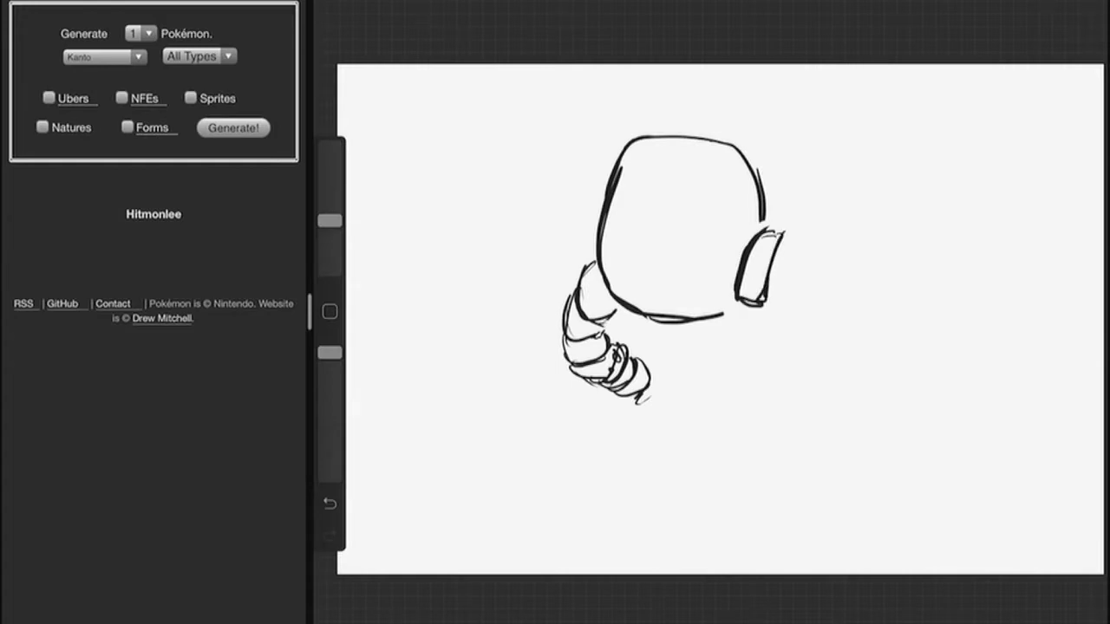
mouse_move(771, 236)
mouse_down()
mouse_move(808, 232)
mouse_move(777, 313)
mouse_move(768, 305)
mouse_up()
Sketch the segmented right leg with two claw shapes near its end
mouse_move(832, 237)
mouse_down()
mouse_move(780, 311)
mouse_move(853, 248)
mouse_up()
mouse_move(789, 310)
mouse_down()
mouse_move(819, 323)
mouse_move(864, 252)
mouse_move(855, 300)
mouse_move(830, 336)
mouse_move(842, 336)
mouse_up()
mouse_move(879, 272)
mouse_down()
mouse_move(840, 326)
mouse_move(954, 208)
mouse_move(926, 250)
mouse_up()
mouse_move(989, 222)
mouse_down()
mouse_move(967, 246)
mouse_move(1007, 257)
mouse_move(968, 257)
mouse_up()
mouse_move(997, 227)
mouse_down()
mouse_move(994, 276)
mouse_move(1023, 260)
mouse_move(1006, 286)
mouse_up()
Outline the round foot with a thickened ankle cuff and a sole oval
mouse_move(907, 252)
mouse_down()
mouse_move(851, 340)
mouse_move(846, 377)
mouse_up()
mouse_move(858, 305)
mouse_down()
mouse_move(902, 380)
mouse_move(957, 371)
mouse_move(999, 293)
mouse_up()
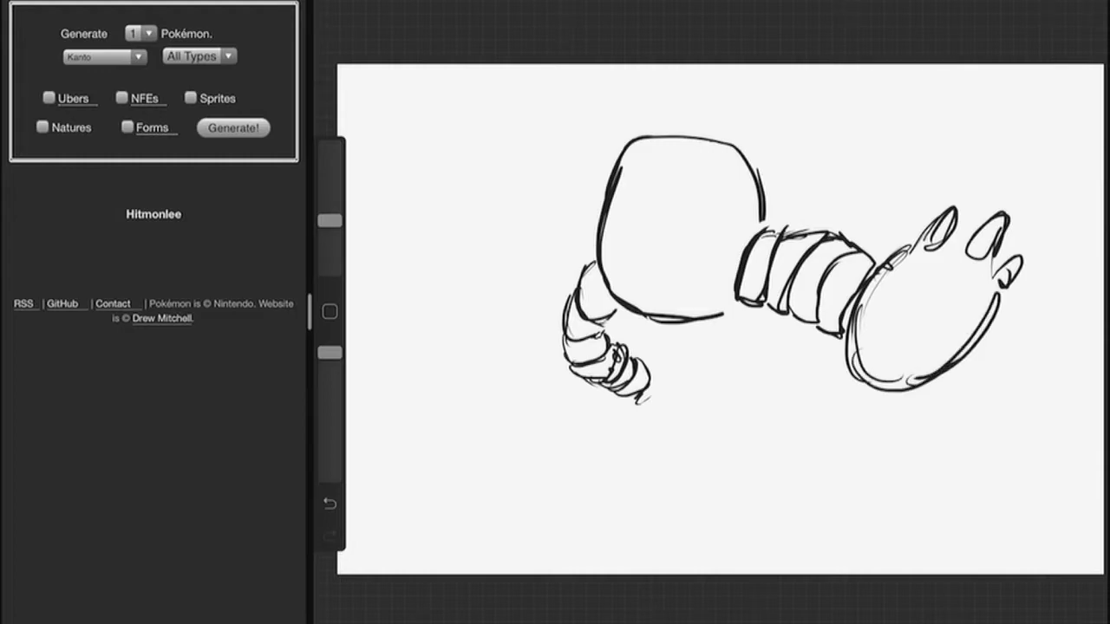
drag(912, 382, 993, 305)
drag(873, 262, 834, 333)
drag(914, 291, 893, 353)
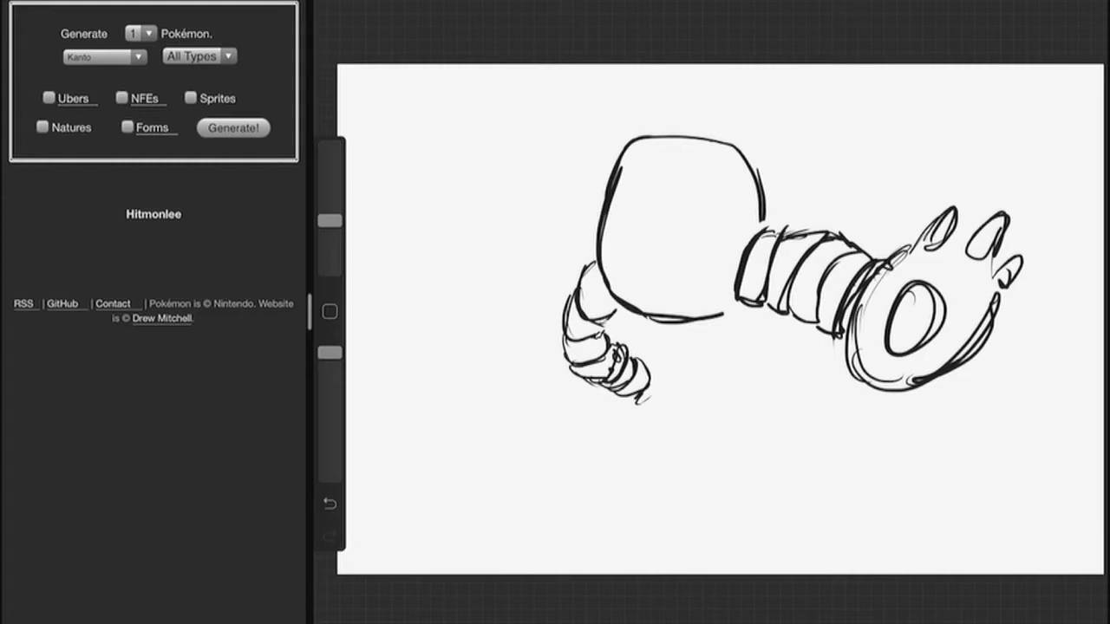
mouse_move(936, 253)
mouse_down()
mouse_move(967, 241)
mouse_move(973, 251)
mouse_move(907, 258)
mouse_move(940, 256)
mouse_up()
Connect the right leg to the body and outline a clawed foot on the left leg
mouse_move(776, 233)
mouse_down()
mouse_move(747, 241)
mouse_move(728, 288)
mouse_up()
drag(743, 236, 723, 279)
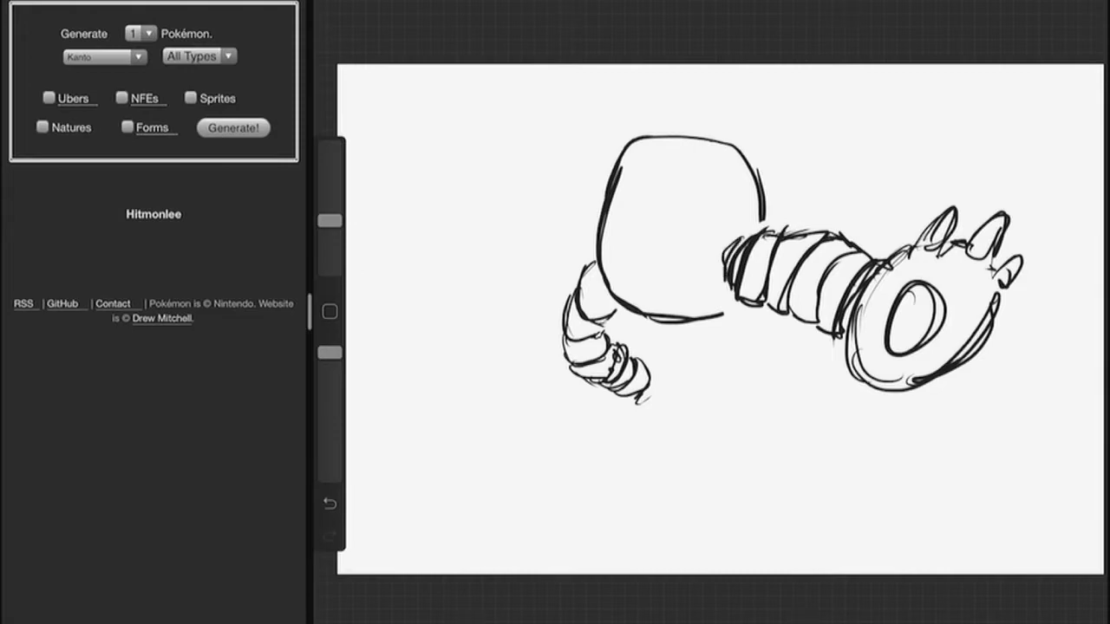
drag(760, 213, 763, 231)
mouse_move(743, 304)
mouse_down()
mouse_move(727, 317)
mouse_move(749, 302)
mouse_up()
mouse_move(626, 390)
mouse_down()
mouse_move(602, 423)
mouse_move(609, 433)
mouse_move(659, 370)
mouse_move(657, 430)
mouse_move(615, 442)
mouse_move(638, 440)
mouse_up()
mouse_move(612, 433)
mouse_down()
mouse_move(641, 472)
mouse_move(661, 445)
mouse_move(657, 414)
mouse_up()
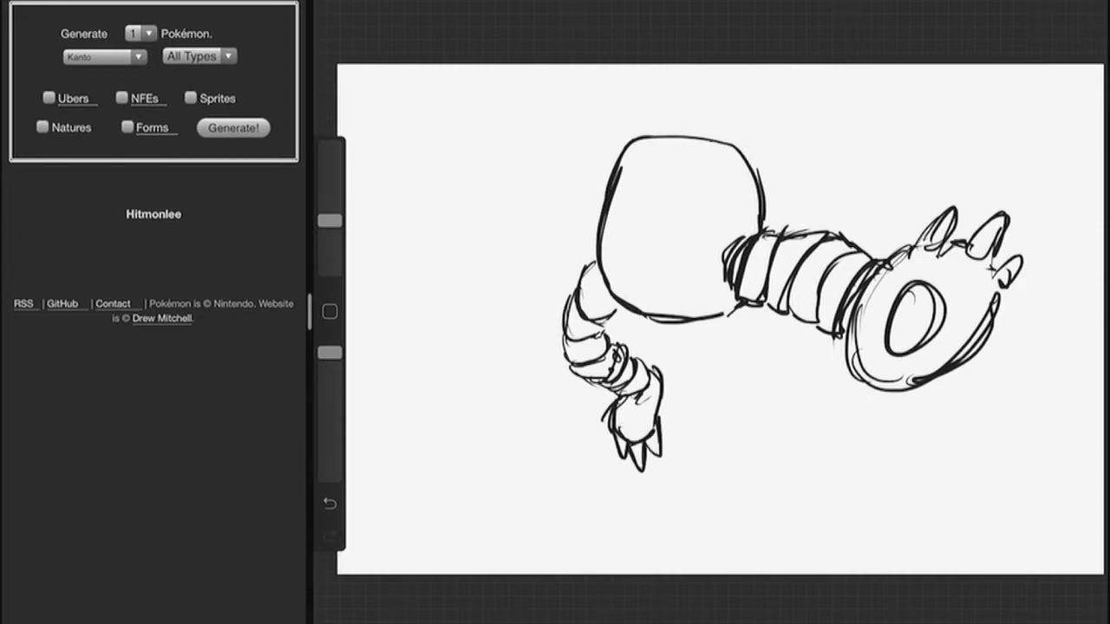
Erase the middle segments of the right leg with a larger eraser
drag(330, 220, 329, 184)
mouse_move(773, 227)
mouse_down()
mouse_move(799, 251)
mouse_move(862, 262)
mouse_move(762, 309)
mouse_up()
mouse_move(772, 257)
mouse_down()
mouse_move(749, 307)
mouse_move(775, 314)
mouse_up()
mouse_move(824, 274)
mouse_down()
mouse_move(796, 321)
mouse_move(819, 331)
mouse_up()
Finish erasing the leftover right-leg fragments
drag(815, 248, 777, 309)
drag(766, 229, 751, 247)
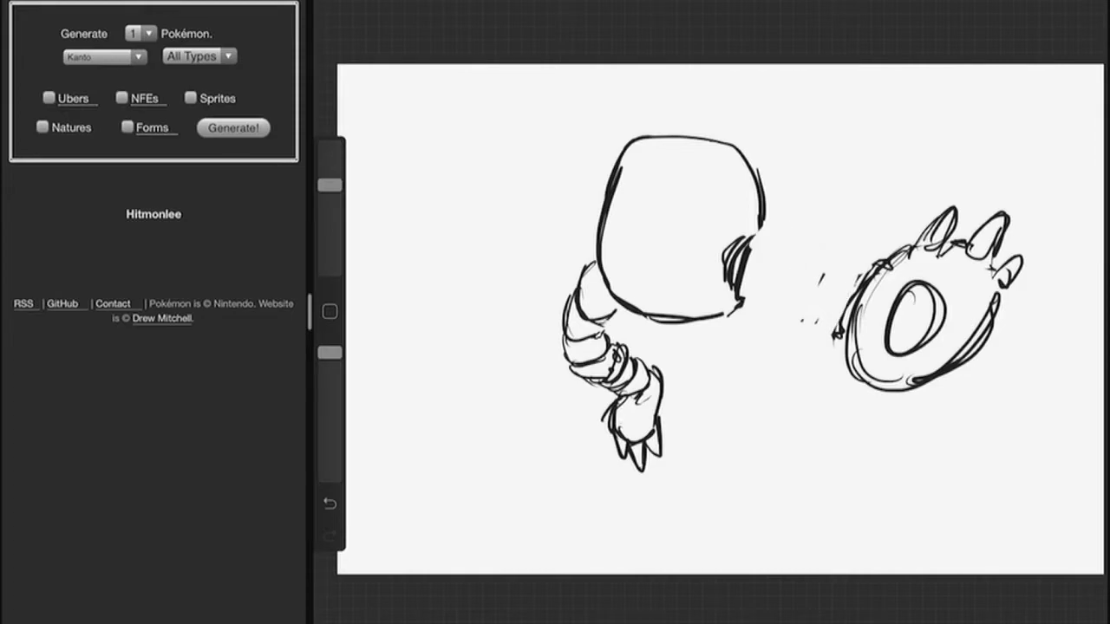
drag(823, 273, 817, 288)
drag(330, 185, 330, 220)
Hatch the body's right side and redraw the leg segments from a flared cuff to the foot
mouse_move(763, 234)
mouse_down()
mouse_move(749, 250)
mouse_move(756, 279)
mouse_up()
drag(758, 260, 749, 290)
mouse_move(770, 240)
mouse_down()
mouse_move(747, 297)
mouse_move(790, 231)
mouse_move(780, 286)
mouse_move(757, 305)
mouse_move(774, 305)
mouse_move(819, 241)
mouse_move(796, 317)
mouse_up()
mouse_move(824, 246)
mouse_down()
mouse_move(802, 282)
mouse_move(818, 279)
mouse_move(811, 327)
mouse_up()
drag(793, 315, 813, 329)
mouse_move(848, 256)
mouse_down()
mouse_move(815, 326)
mouse_move(861, 260)
mouse_move(824, 345)
mouse_up()
drag(833, 302, 810, 345)
drag(869, 260, 834, 301)
mouse_move(860, 271)
mouse_down()
mouse_move(883, 258)
mouse_move(829, 355)
mouse_move(855, 357)
mouse_up()
Erase the old spikes, stray marks and inner sole oval around the foot
drag(857, 307, 849, 371)
drag(330, 220, 329, 185)
mouse_move(879, 282)
mouse_down()
mouse_move(910, 253)
mouse_move(856, 364)
mouse_up()
mouse_move(858, 310)
mouse_down()
mouse_move(903, 382)
mouse_move(929, 387)
mouse_up()
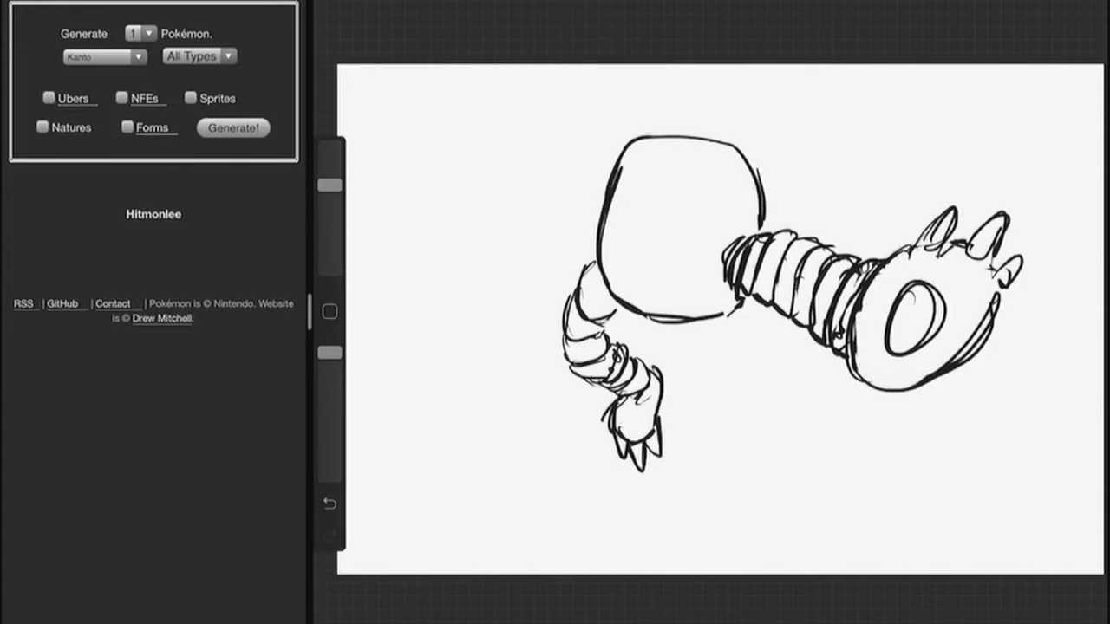
mouse_move(945, 213)
mouse_down()
mouse_move(901, 253)
mouse_move(933, 234)
mouse_up()
mouse_move(945, 227)
mouse_down()
mouse_move(1006, 218)
mouse_move(980, 261)
mouse_move(1006, 277)
mouse_up()
drag(1002, 232, 995, 312)
drag(1021, 256, 990, 314)
drag(993, 246, 985, 259)
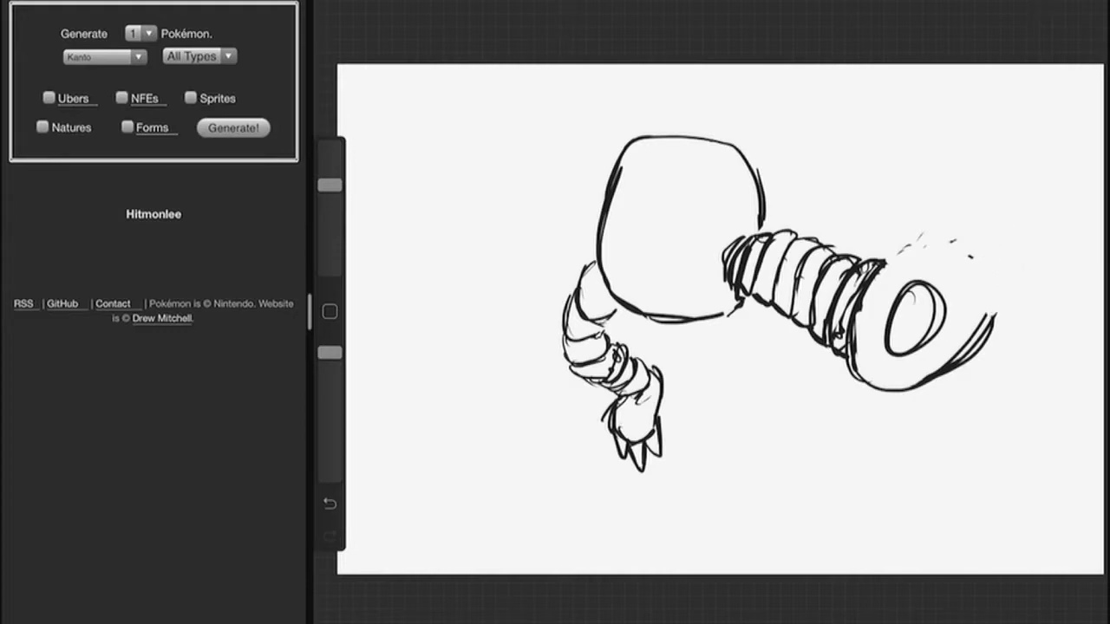
drag(910, 242, 884, 266)
drag(943, 293, 936, 347)
mouse_move(901, 287)
mouse_down()
mouse_move(911, 352)
mouse_move(940, 346)
mouse_move(922, 342)
mouse_up()
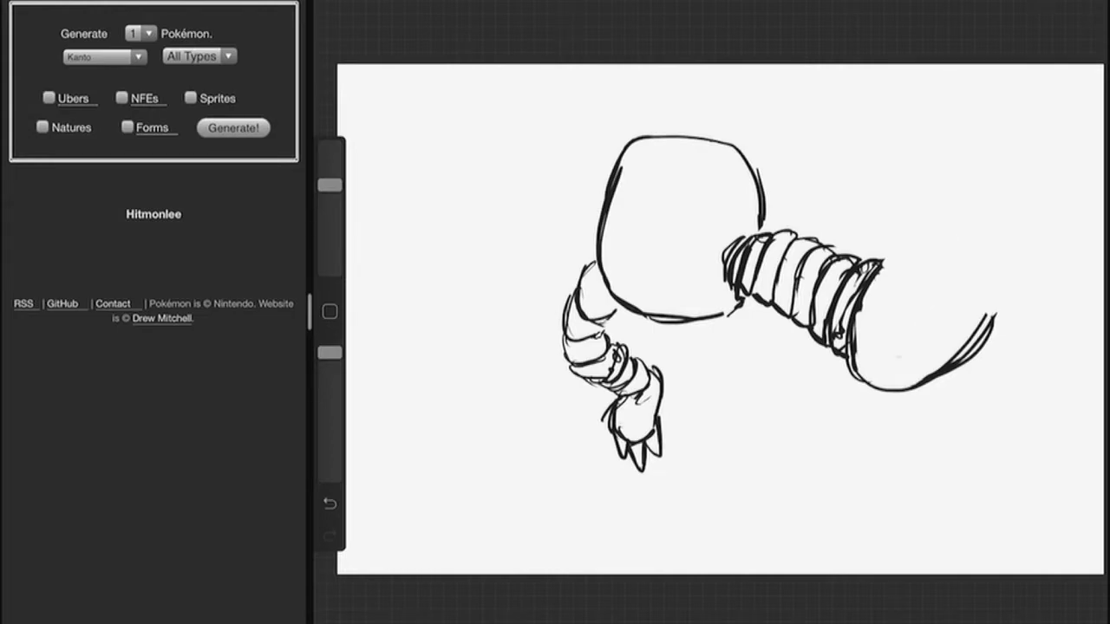
Draw a new sole oval and three teardrop claws on the foot
drag(330, 185, 329, 221)
mouse_move(900, 323)
mouse_down()
mouse_move(944, 273)
mouse_move(924, 277)
mouse_move(894, 351)
mouse_move(962, 330)
mouse_move(919, 260)
mouse_move(971, 286)
mouse_up()
mouse_move(924, 187)
mouse_down()
mouse_move(904, 241)
mouse_move(945, 227)
mouse_up()
mouse_move(997, 196)
mouse_down()
mouse_move(973, 224)
mouse_move(1014, 236)
mouse_move(1016, 212)
mouse_up()
mouse_move(1002, 271)
mouse_down()
mouse_move(1039, 251)
mouse_move(1012, 302)
mouse_up()
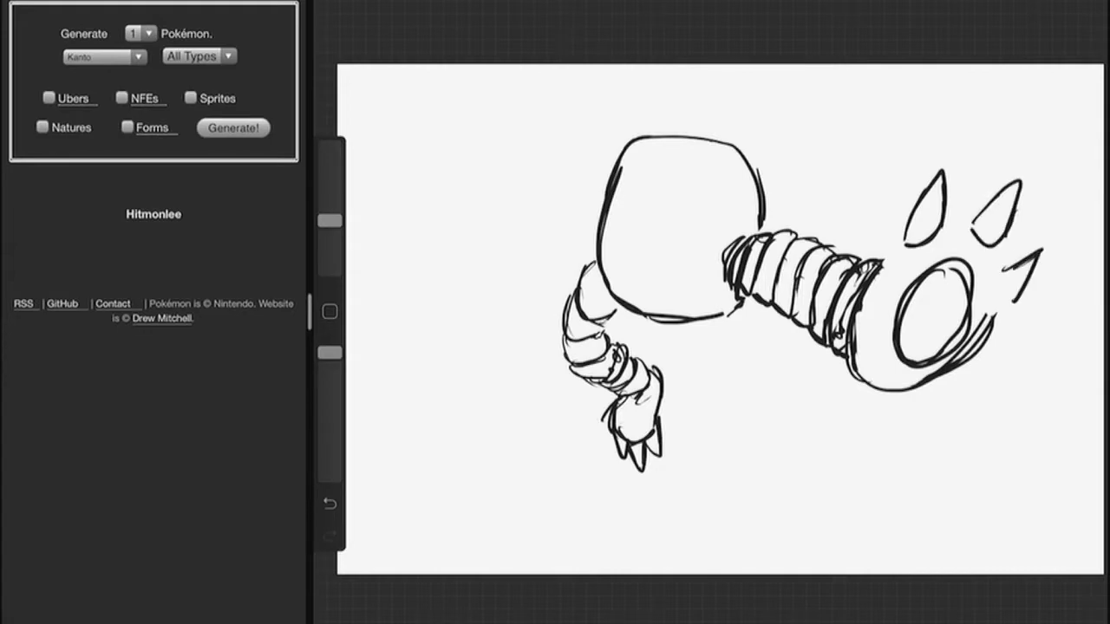
mouse_move(1037, 253)
mouse_down()
mouse_move(999, 289)
mouse_move(1008, 309)
mouse_move(996, 317)
mouse_up()
drag(1004, 250, 1006, 274)
drag(975, 222, 870, 271)
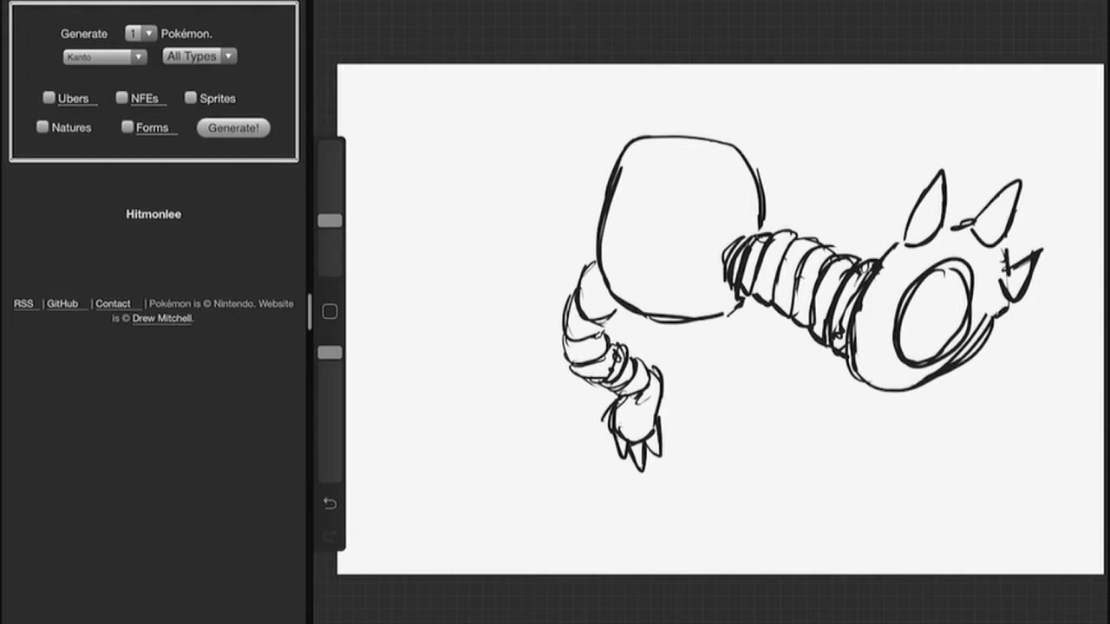
Add a stroke at the foot's upper left and a crescent eye on the body
mouse_move(330, 220)
mouse_down()
mouse_move(330, 184)
mouse_move(329, 220)
mouse_up()
drag(901, 236, 879, 272)
mouse_move(680, 192)
mouse_down()
mouse_move(659, 205)
mouse_move(699, 213)
mouse_move(713, 188)
mouse_up()
Draw two narrow eyes with a dark pupil, erasing and redrawing the left eye's edge
mouse_move(608, 208)
mouse_down()
mouse_move(629, 208)
mouse_move(612, 225)
mouse_up()
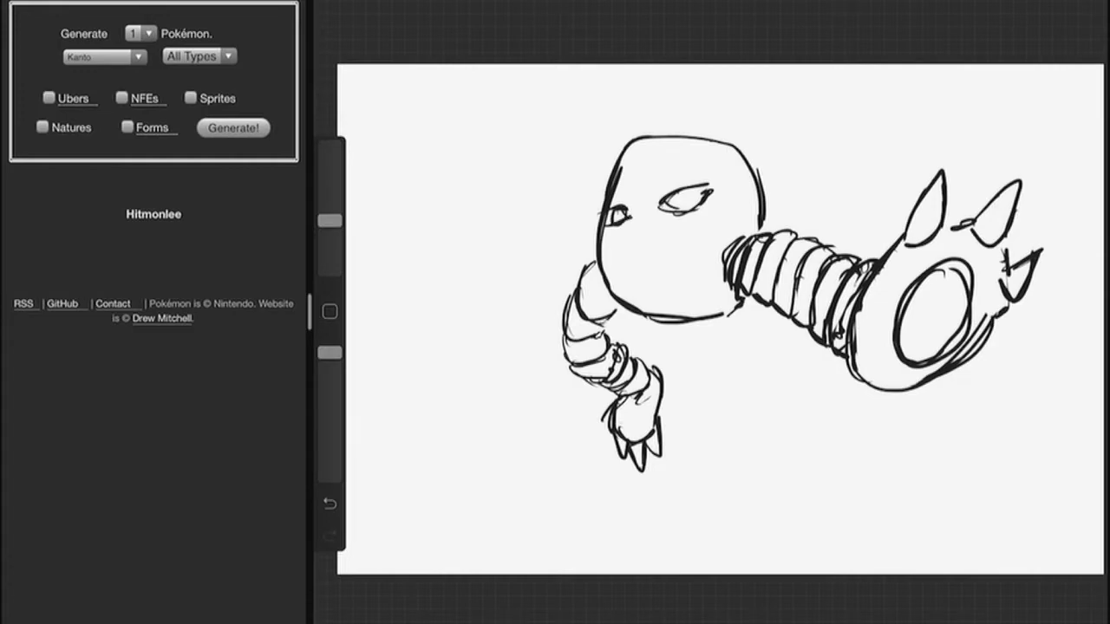
mouse_move(692, 189)
mouse_down()
mouse_move(685, 208)
mouse_move(629, 217)
mouse_up()
mouse_move(635, 200)
mouse_down()
mouse_move(631, 214)
mouse_move(650, 212)
mouse_move(713, 177)
mouse_move(711, 188)
mouse_up()
drag(632, 209, 595, 213)
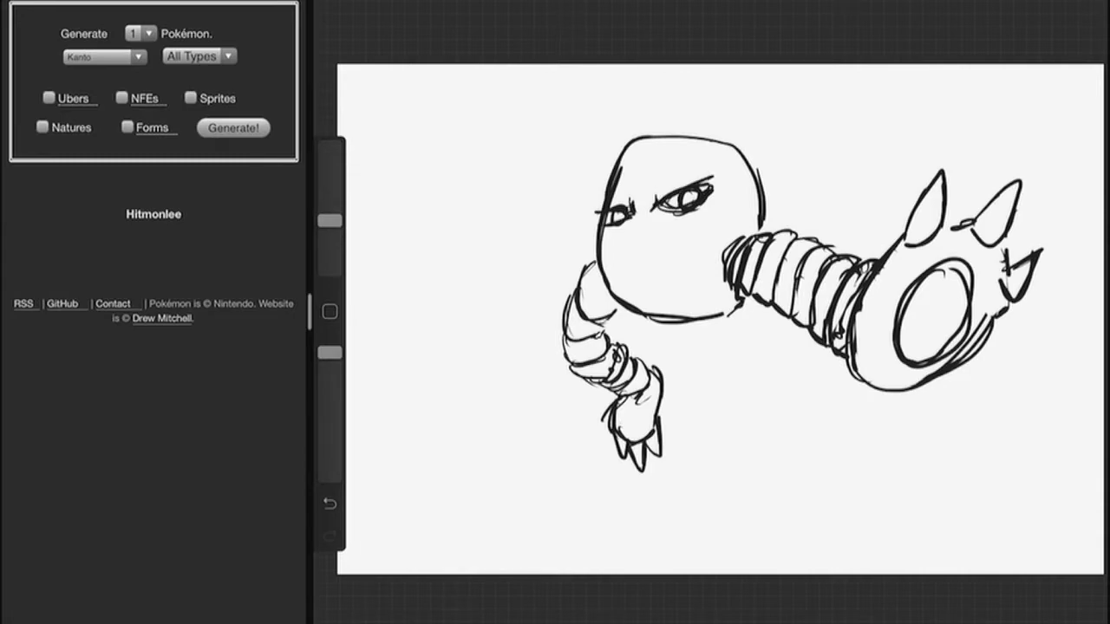
drag(330, 220, 330, 185)
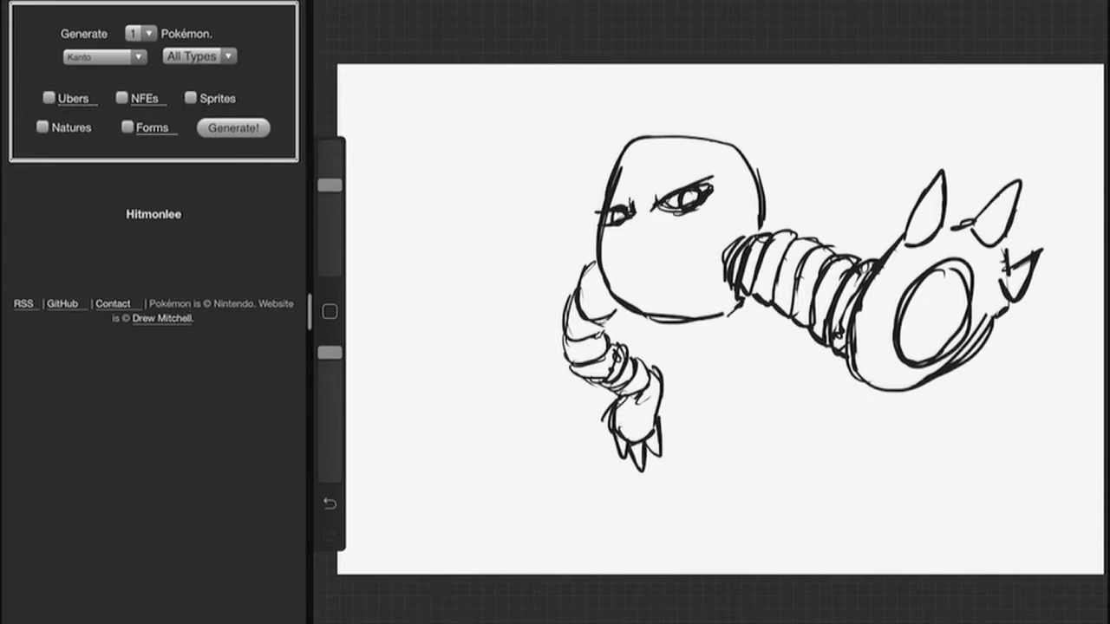
drag(630, 205, 609, 211)
drag(329, 182, 329, 220)
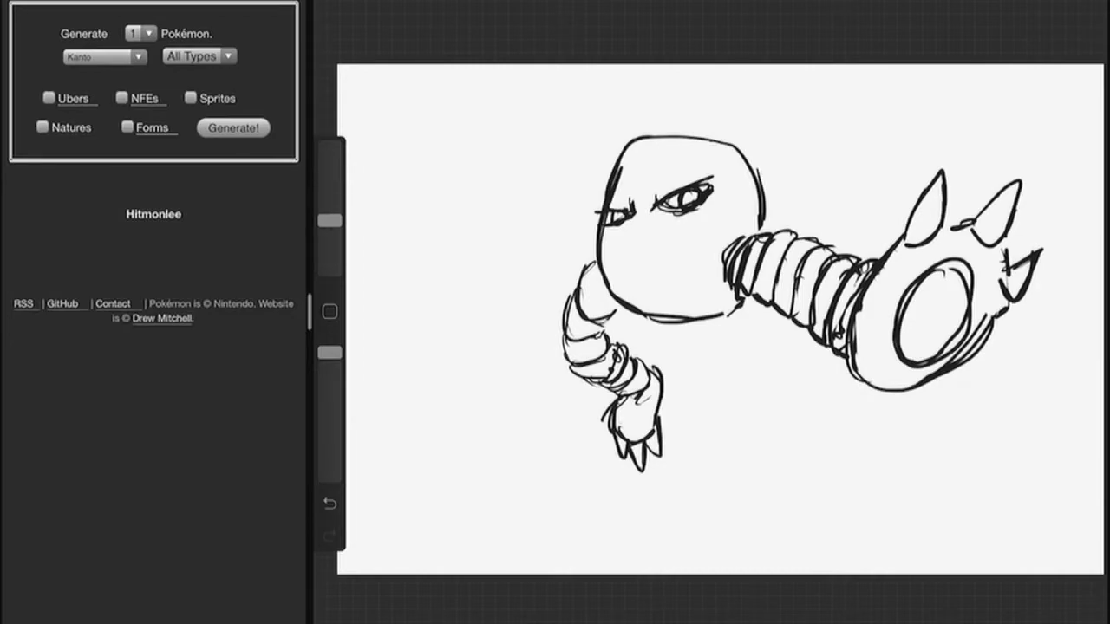
mouse_move(626, 194)
mouse_down()
mouse_move(631, 213)
mouse_move(653, 202)
mouse_move(635, 216)
mouse_up()
Retrace and darken the body outline's top, sides and bottom edges
drag(642, 135, 603, 203)
mouse_move(624, 163)
mouse_down()
mouse_move(669, 137)
mouse_move(725, 141)
mouse_move(765, 220)
mouse_up()
mouse_move(735, 297)
mouse_down()
mouse_move(719, 317)
mouse_move(657, 317)
mouse_up()
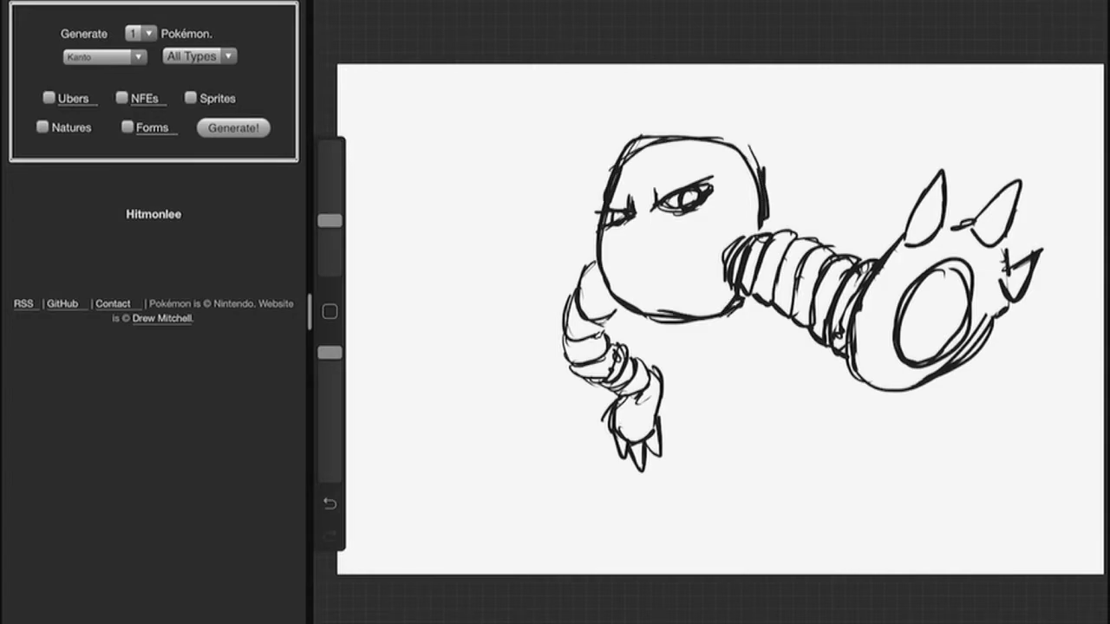
mouse_move(607, 286)
mouse_down()
mouse_move(595, 267)
mouse_move(621, 310)
mouse_move(602, 298)
mouse_up()
drag(607, 305, 637, 316)
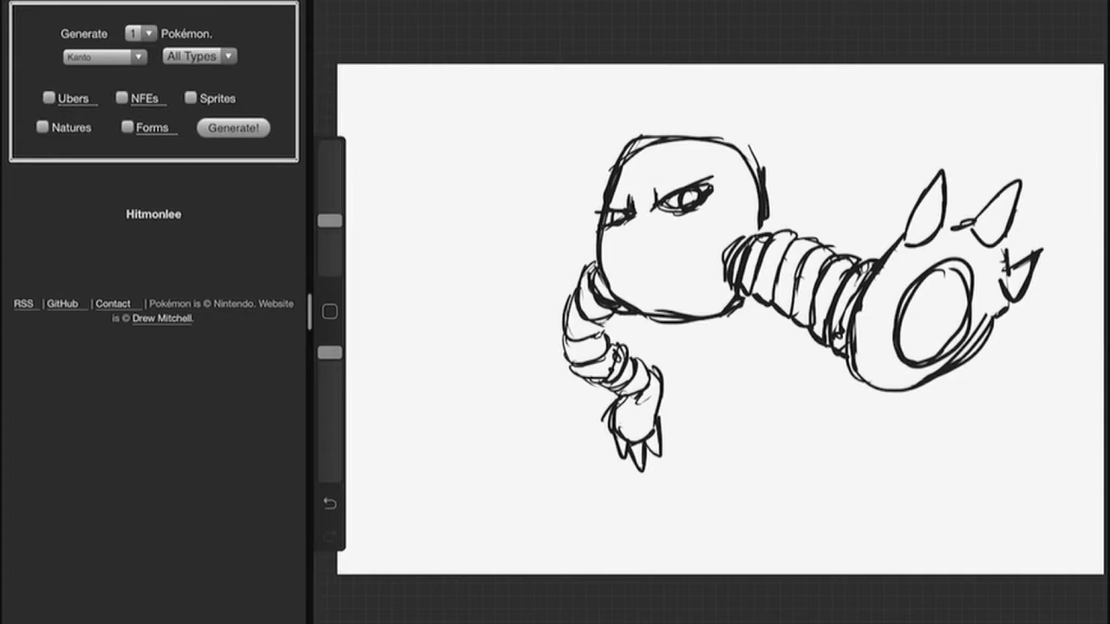
drag(596, 258, 598, 298)
drag(740, 308, 647, 320)
Clean up the body's upper right and start an arm line reaching up from it
drag(761, 231, 796, 182)
drag(330, 221, 330, 186)
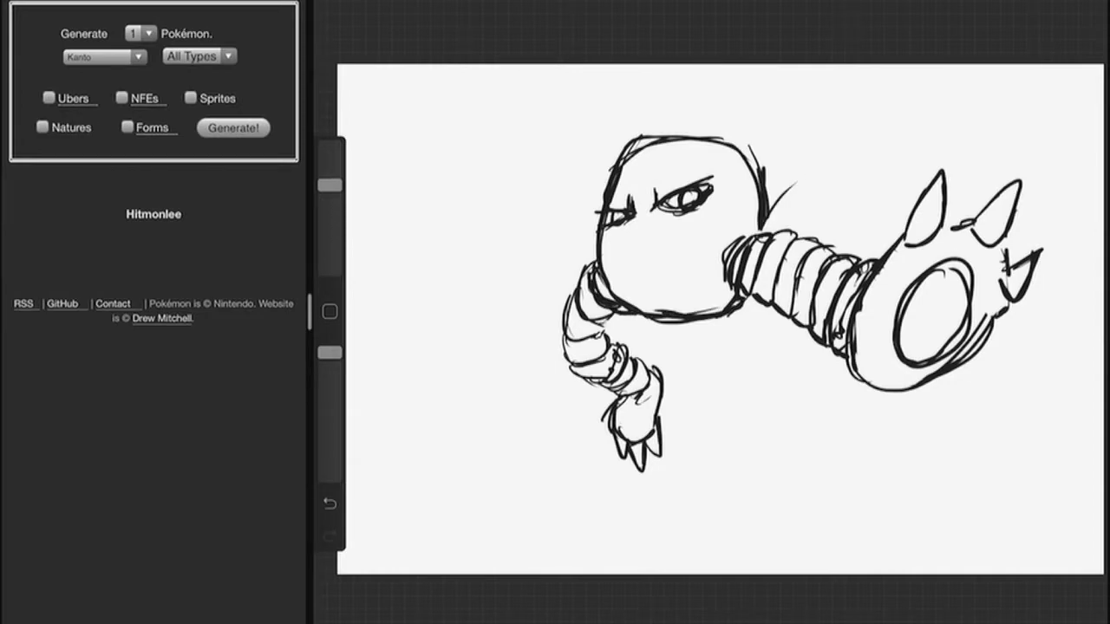
drag(793, 184, 765, 220)
drag(329, 185, 330, 221)
drag(764, 205, 772, 229)
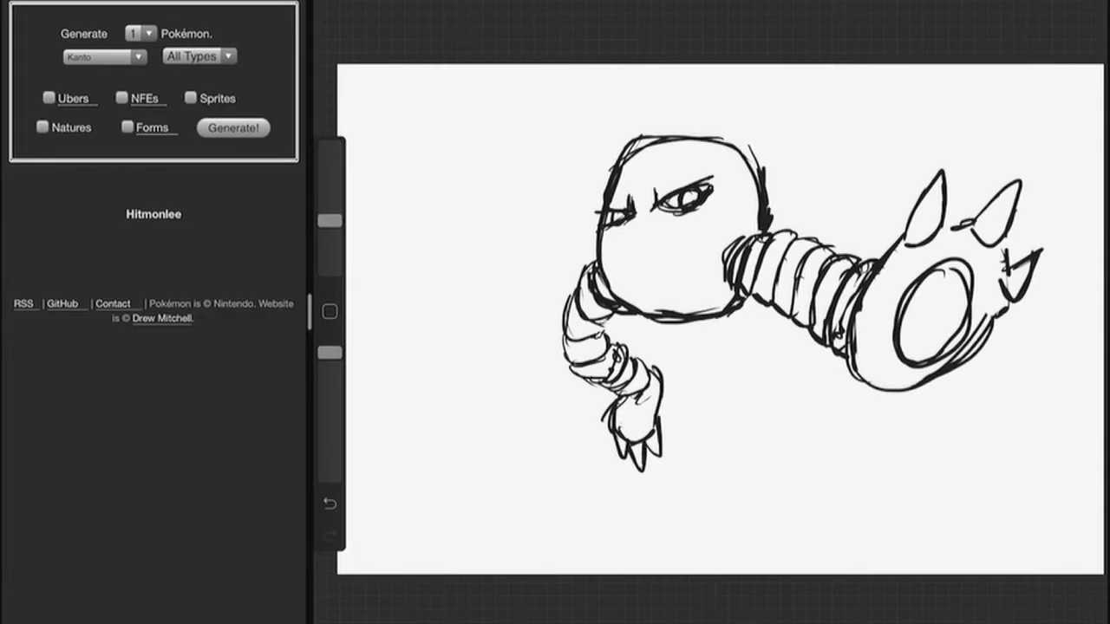
drag(590, 178, 606, 185)
mouse_move(742, 179)
mouse_down()
mouse_move(746, 158)
mouse_move(830, 104)
mouse_move(736, 186)
mouse_move(871, 106)
mouse_move(917, 102)
mouse_up()
mouse_move(836, 135)
mouse_down()
mouse_move(851, 177)
mouse_move(917, 116)
mouse_up()
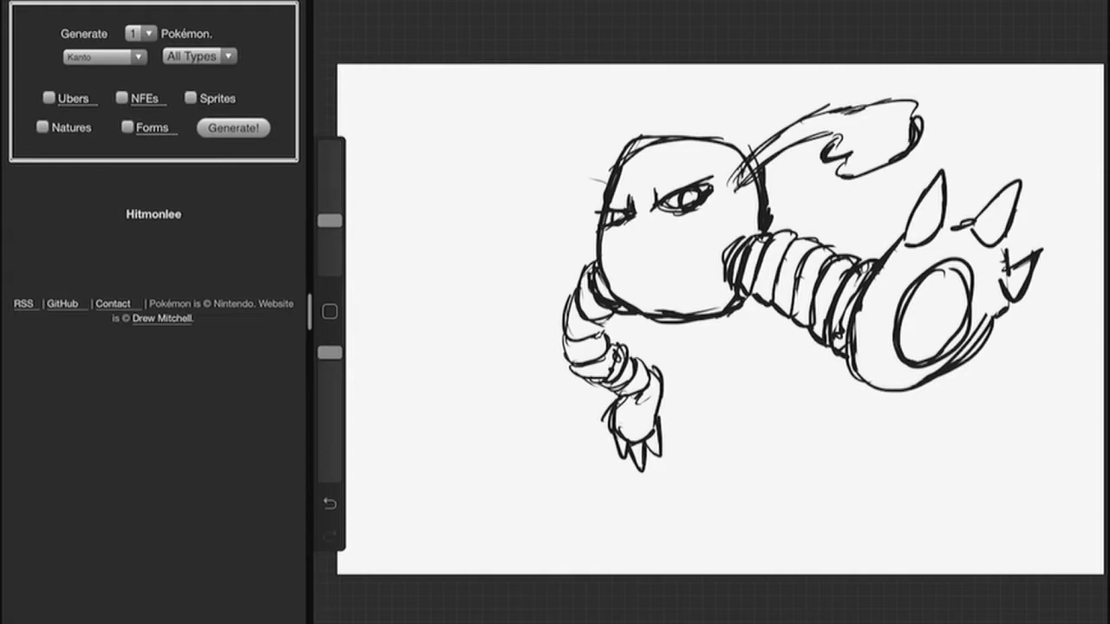
drag(598, 218, 529, 285)
drag(598, 219, 543, 286)
mouse_move(596, 230)
mouse_down()
mouse_move(508, 321)
mouse_move(533, 324)
mouse_move(553, 293)
mouse_move(562, 303)
mouse_move(547, 281)
mouse_up()
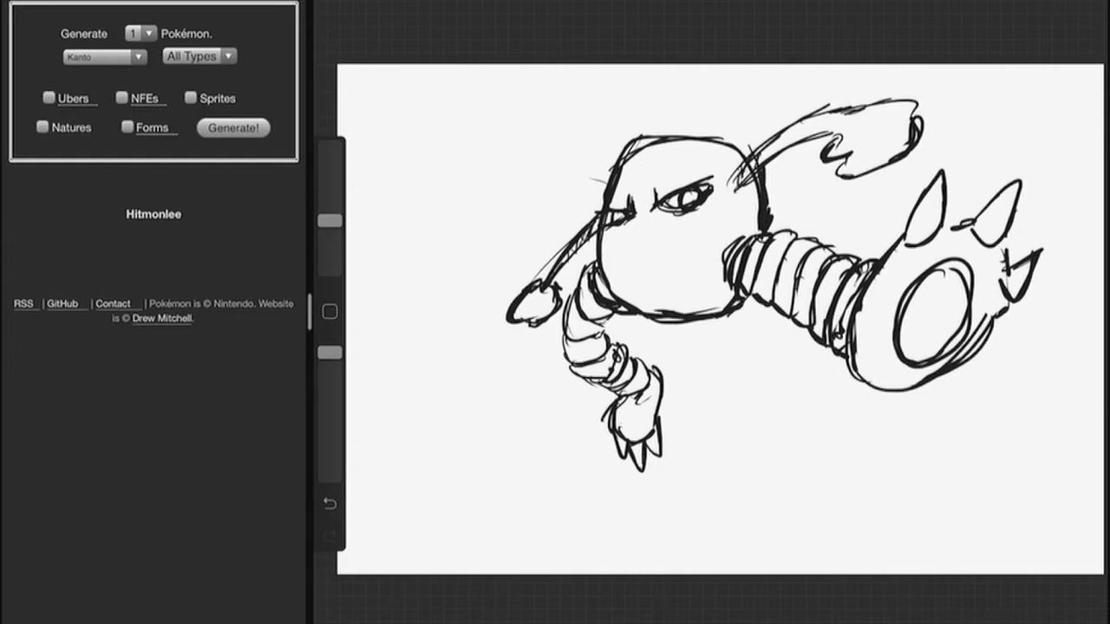
drag(787, 152, 800, 124)
drag(798, 132, 854, 112)
drag(848, 123, 865, 106)
drag(828, 138, 831, 127)
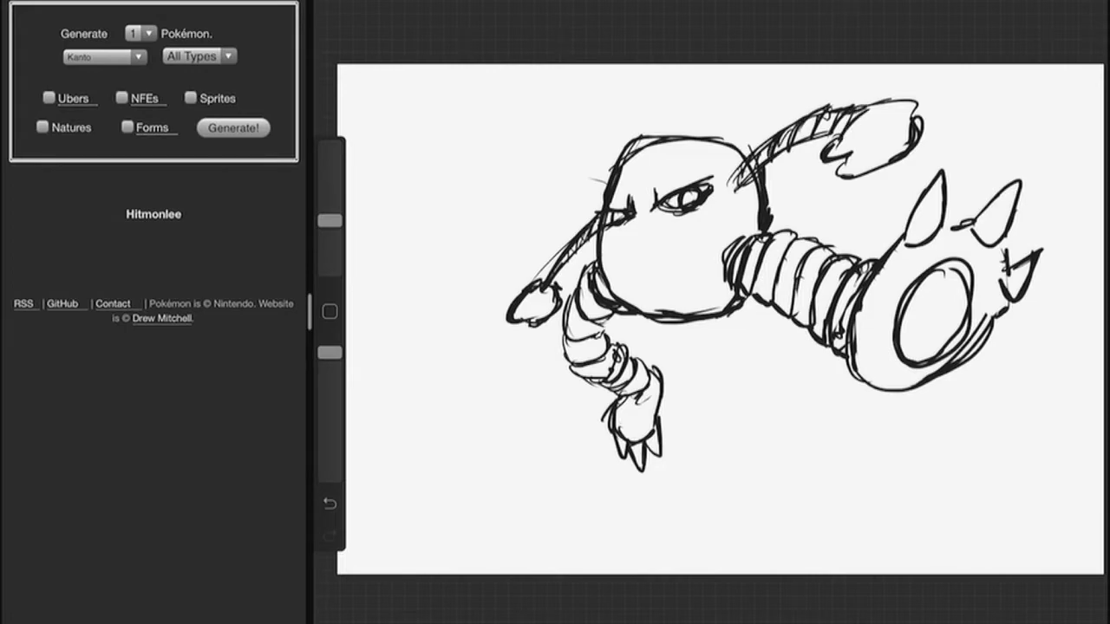
mouse_move(329, 220)
mouse_down()
mouse_move(330, 183)
mouse_move(329, 221)
mouse_up()
drag(530, 314, 541, 303)
mouse_move(829, 164)
mouse_down()
mouse_move(872, 175)
mouse_move(919, 112)
mouse_move(858, 106)
mouse_move(822, 142)
mouse_move(775, 161)
mouse_up()
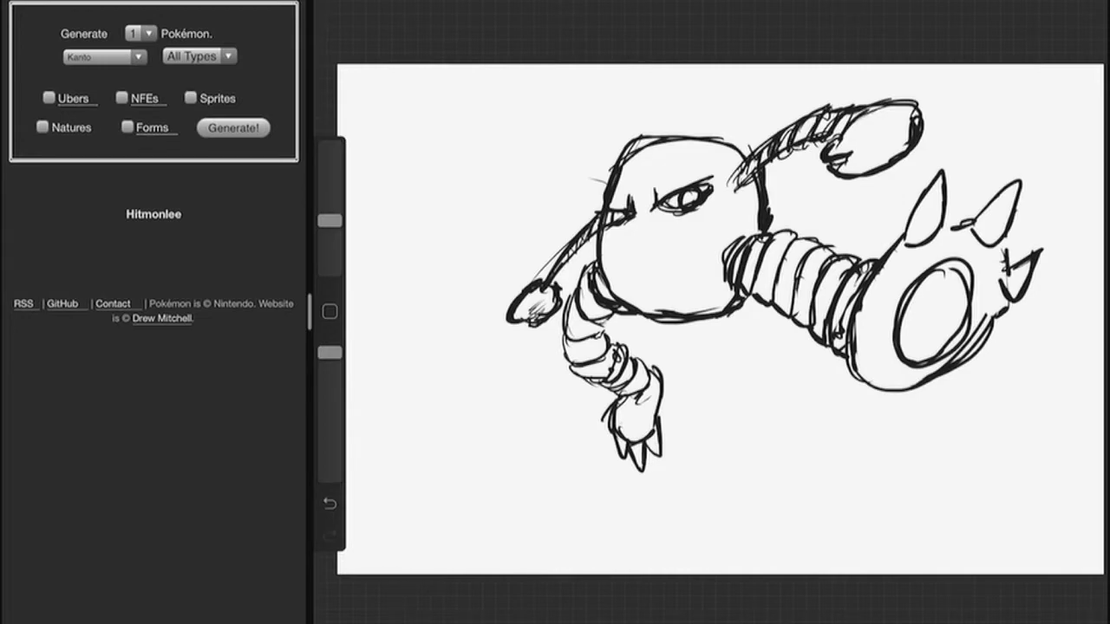
scroll(719, 321, up, 3)
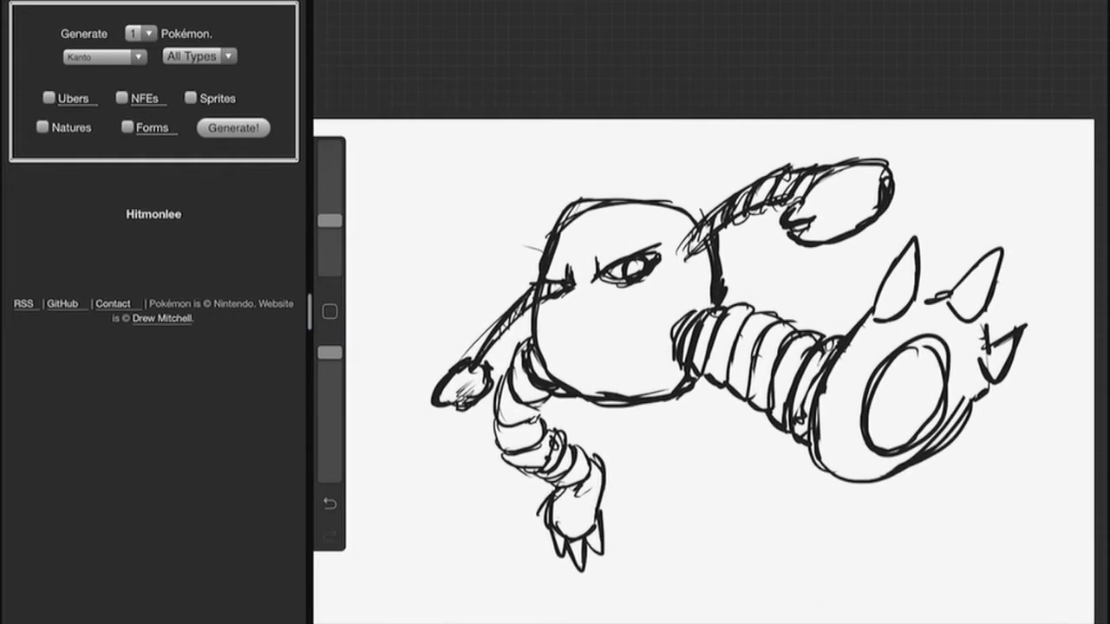
Select Layer 2 and mix a muted brown in the Classic colour picker
click(893, 94)
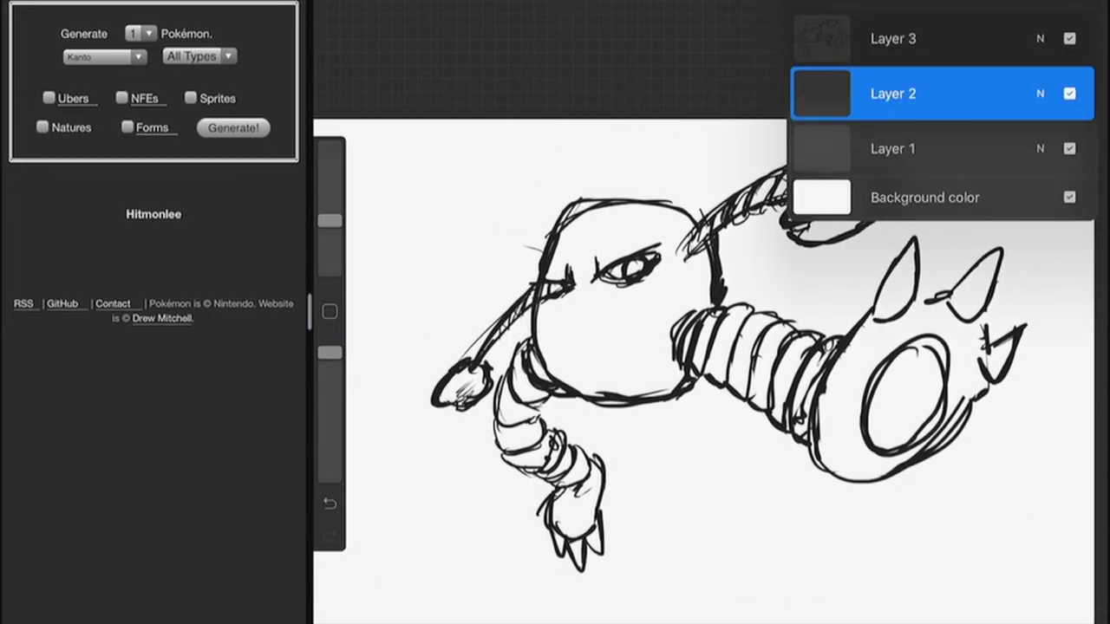
click(1088, 4)
drag(804, 341, 983, 339)
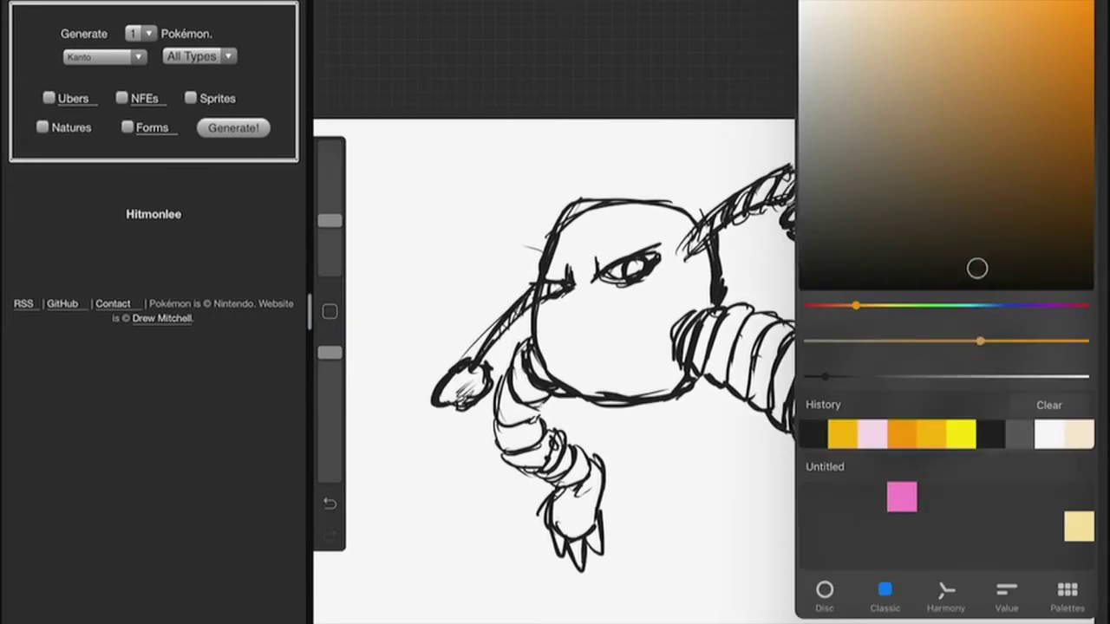
click(872, 434)
click(930, 434)
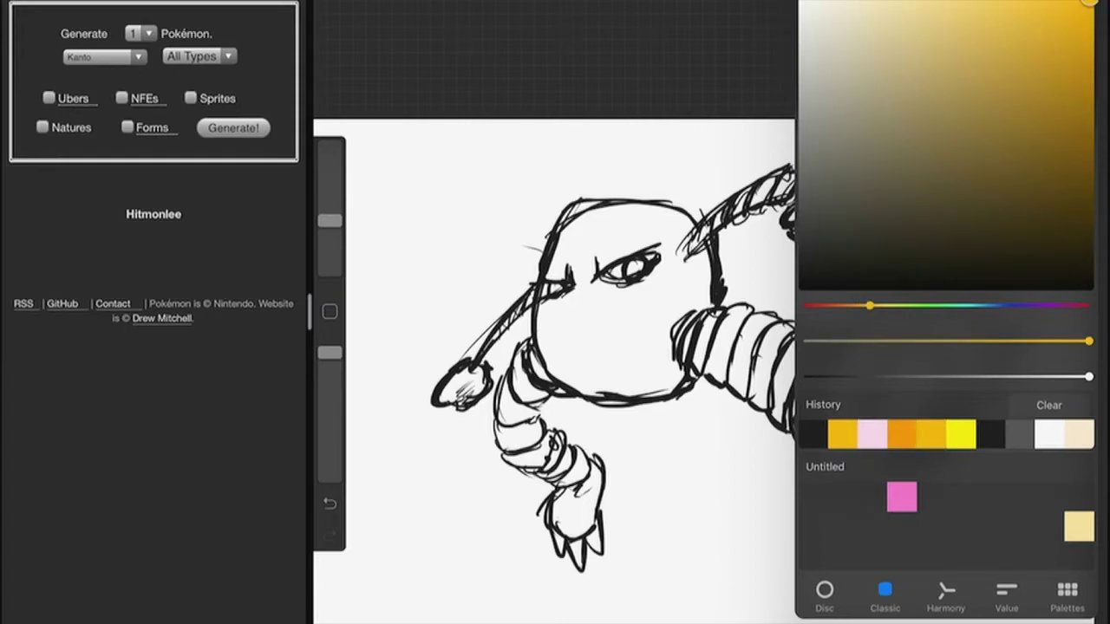
click(1035, 35)
drag(915, 341, 838, 340)
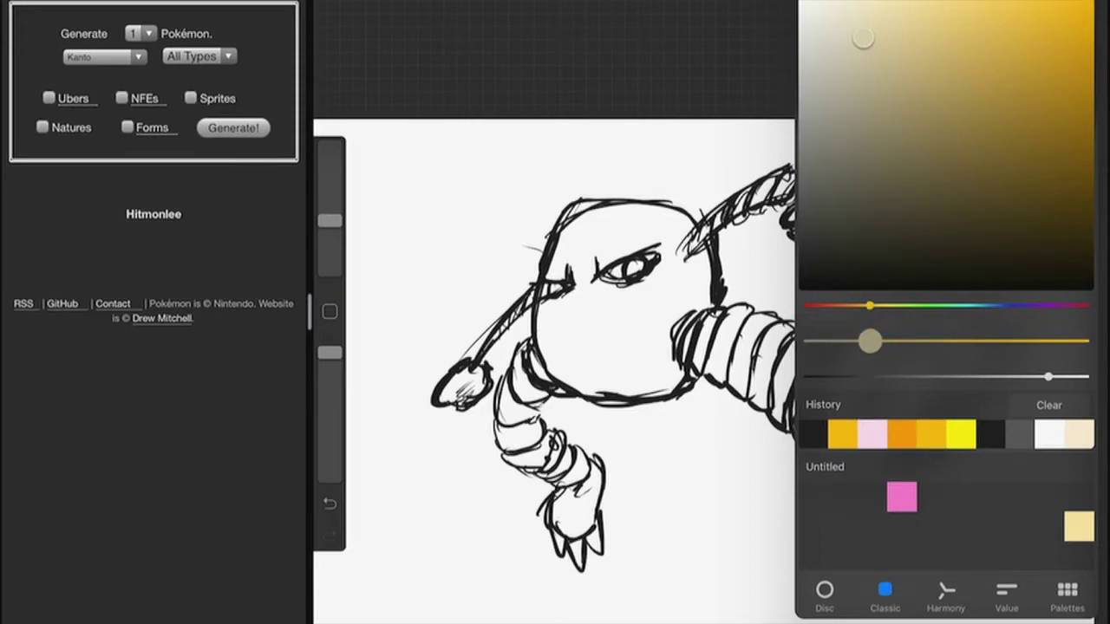
click(831, 131)
drag(870, 305, 846, 305)
mouse_move(842, 113)
mouse_down()
mouse_move(831, 21)
mouse_move(828, 84)
mouse_move(832, 19)
mouse_move(820, 16)
mouse_move(938, 41)
mouse_move(916, 179)
mouse_move(879, 136)
mouse_move(867, 141)
mouse_up()
With a much larger brush, paint brown over the head's left side and top
drag(329, 221, 329, 145)
mouse_move(568, 247)
mouse_down()
mouse_move(598, 212)
mouse_move(555, 277)
mouse_up()
drag(611, 234, 542, 355)
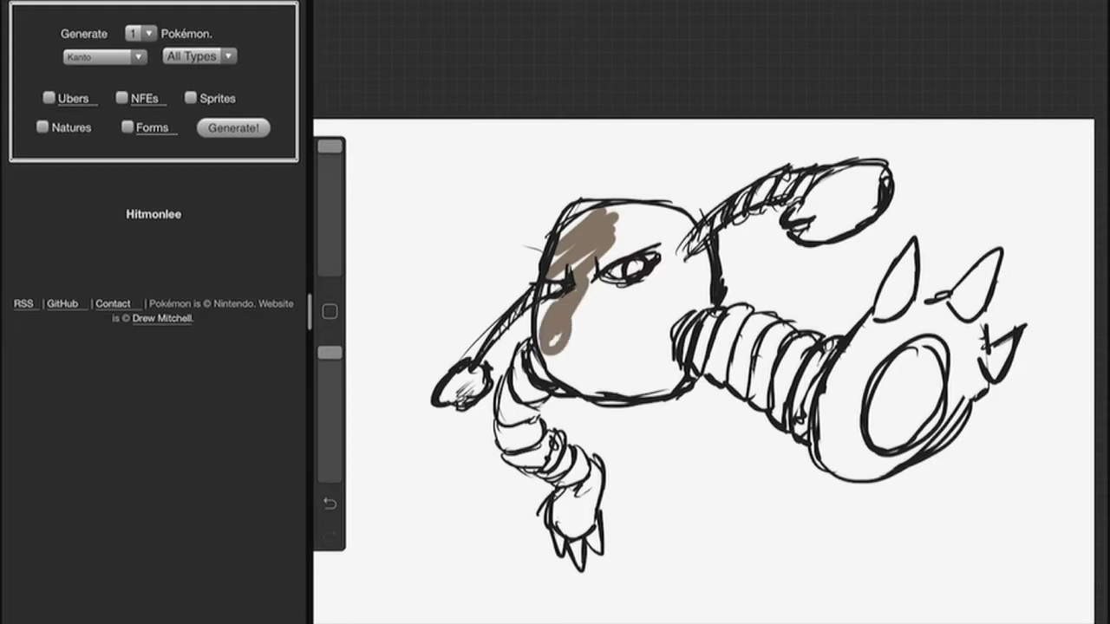
drag(607, 291, 551, 360)
click(1088, 13)
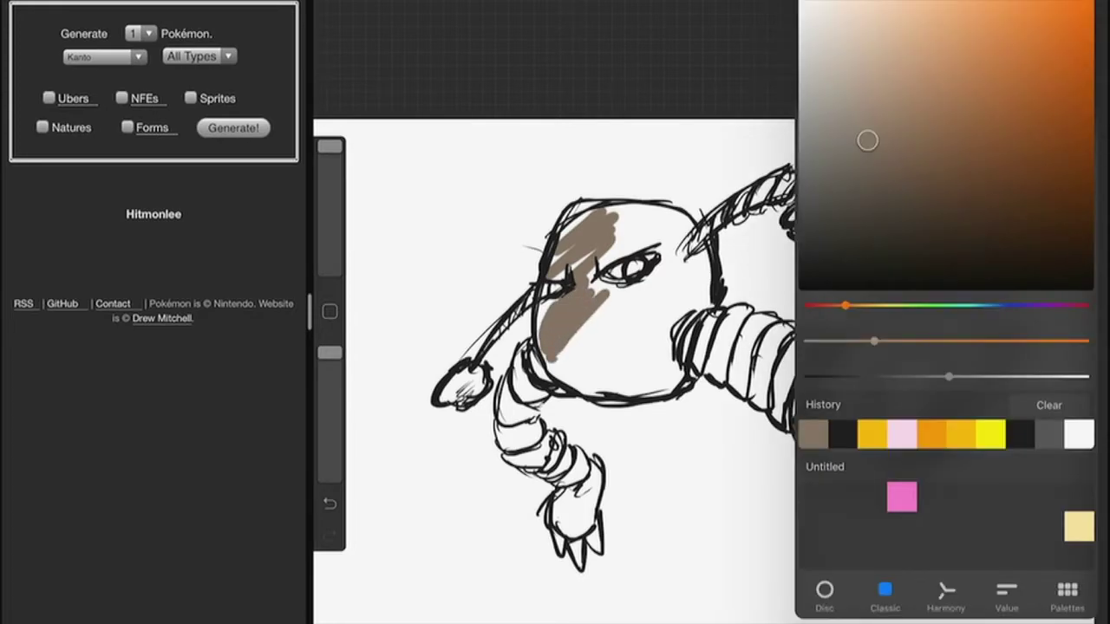
drag(867, 141, 904, 99)
click(1088, 13)
mouse_move(563, 243)
mouse_down()
mouse_move(598, 209)
mouse_move(620, 212)
mouse_move(581, 291)
mouse_move(552, 280)
mouse_move(581, 308)
mouse_move(573, 365)
mouse_up()
drag(539, 320, 568, 371)
mouse_move(594, 273)
mouse_down()
mouse_move(591, 300)
mouse_move(646, 291)
mouse_move(693, 260)
mouse_move(659, 238)
mouse_move(602, 267)
mouse_move(652, 215)
mouse_move(687, 205)
mouse_move(685, 234)
mouse_move(612, 251)
mouse_up()
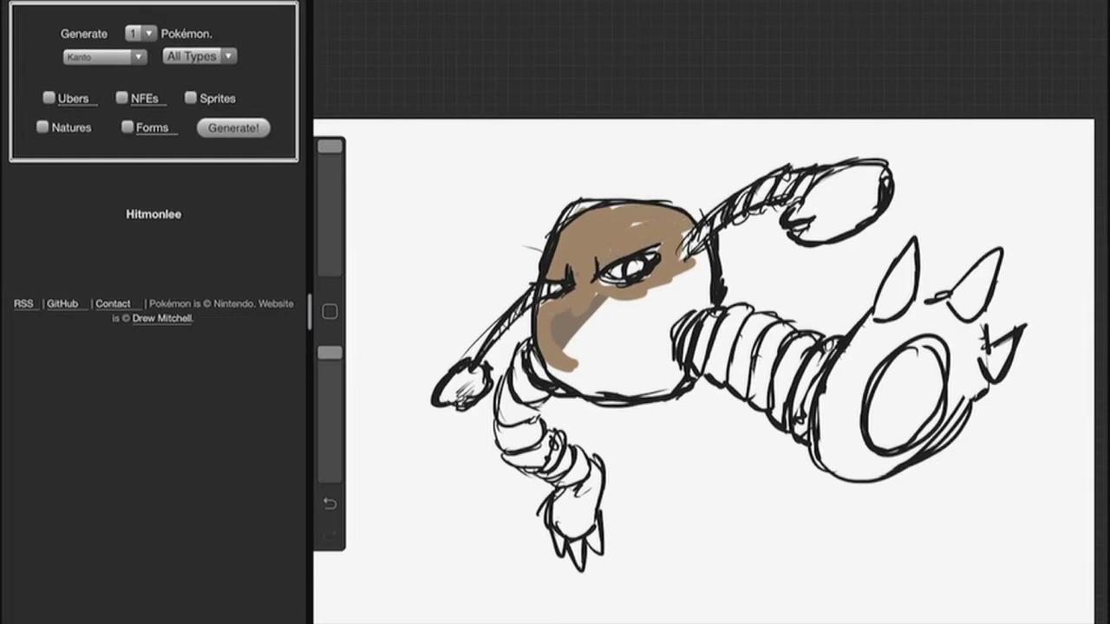
Fill the head's right side, white band and pale edges with brown
mouse_move(687, 231)
mouse_down()
mouse_move(706, 306)
mouse_move(666, 355)
mouse_move(616, 373)
mouse_move(560, 308)
mouse_move(567, 351)
mouse_move(685, 278)
mouse_up()
drag(642, 322, 693, 286)
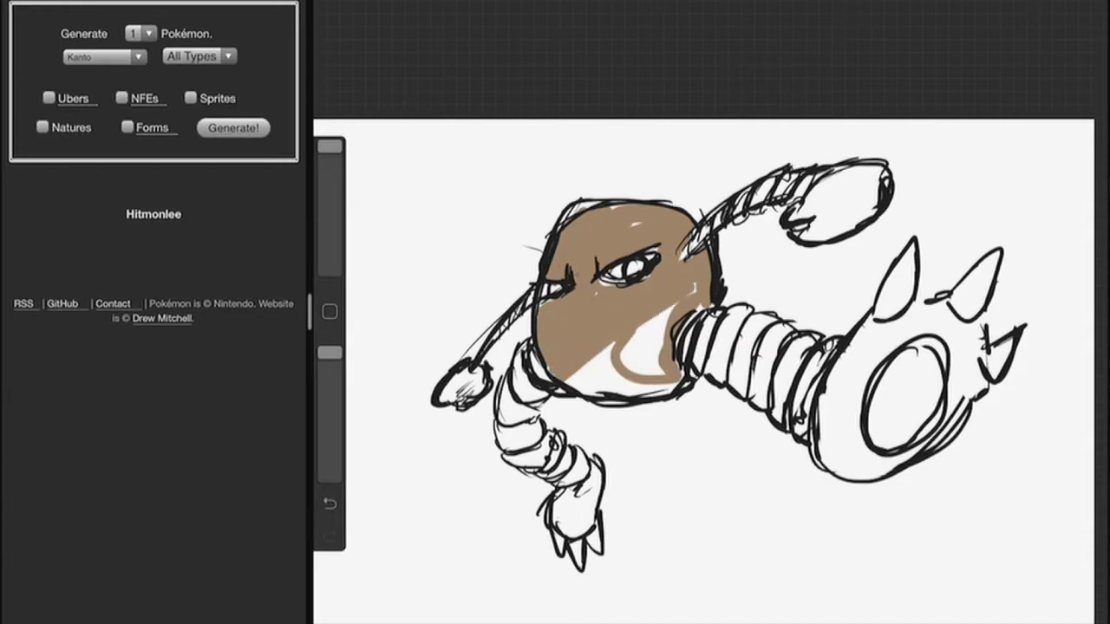
drag(603, 356, 659, 316)
mouse_move(572, 382)
mouse_down()
mouse_move(646, 334)
mouse_move(646, 351)
mouse_up()
drag(620, 390, 668, 373)
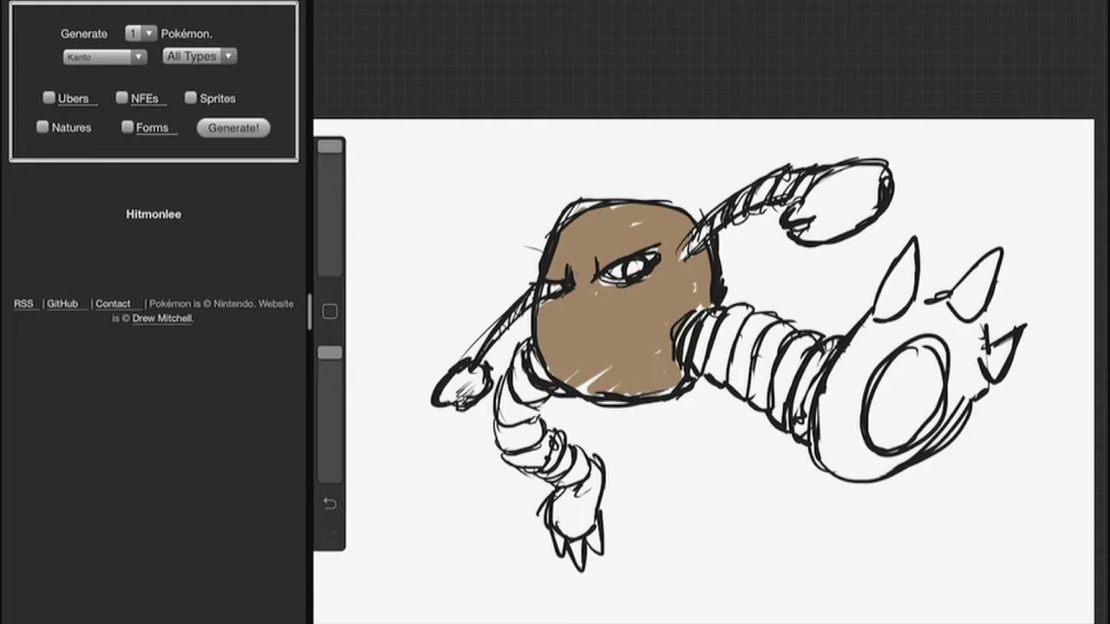
drag(577, 392, 624, 403)
mouse_move(711, 306)
mouse_down()
mouse_move(677, 349)
mouse_move(679, 372)
mouse_up()
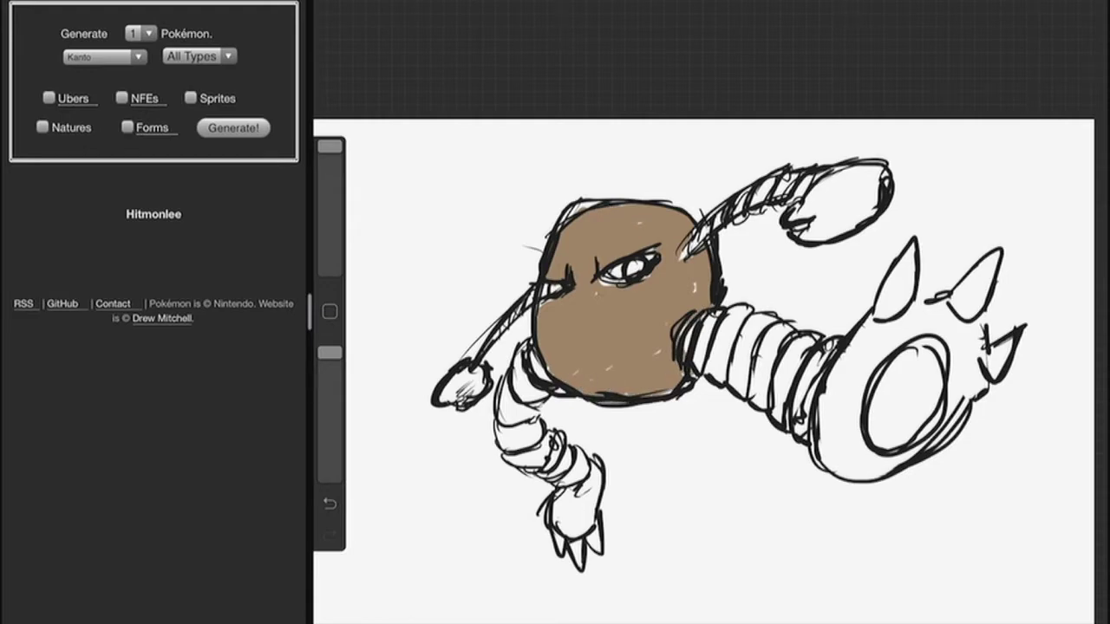
drag(551, 300, 529, 321)
click(1084, 9)
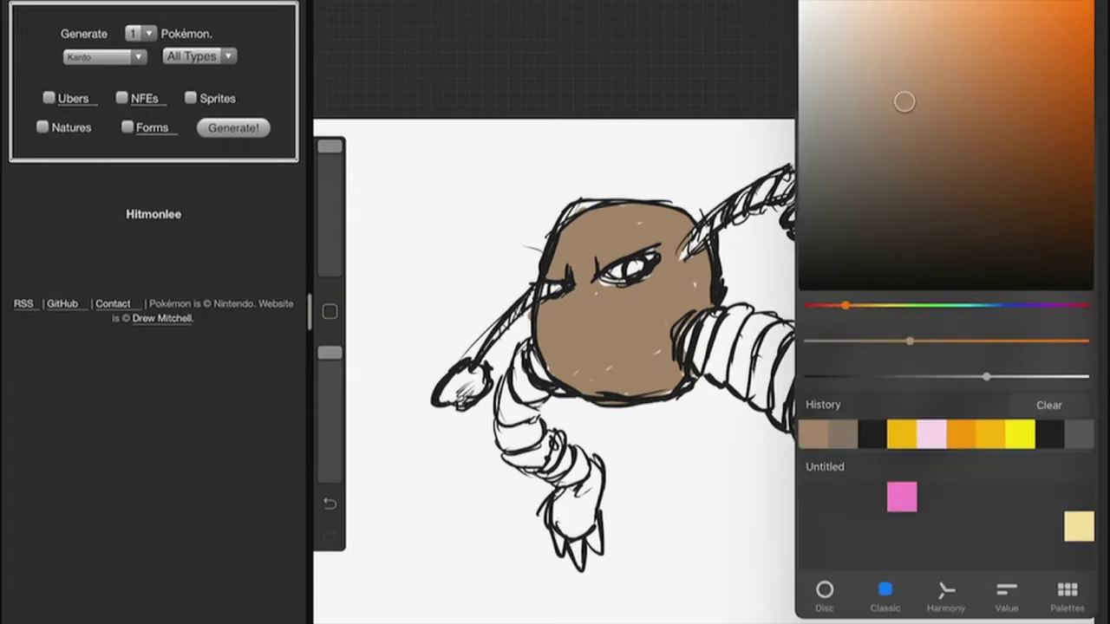
With a smaller brush, paint lighter tan highlights on the head's upper left
click(927, 71)
click(1083, 9)
drag(329, 145, 330, 169)
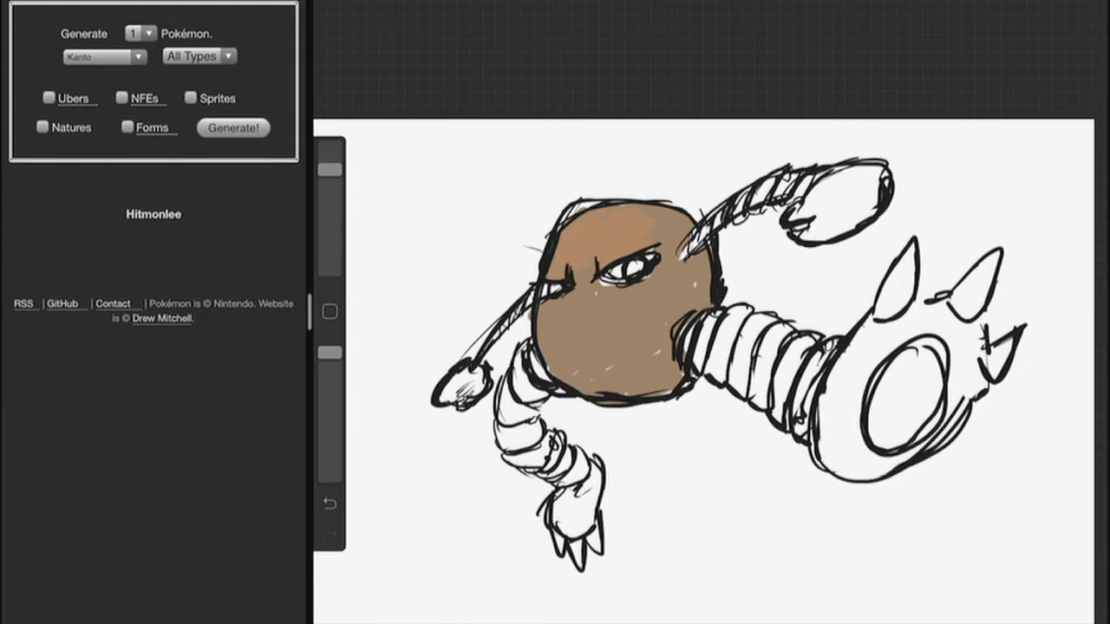
click(1084, 13)
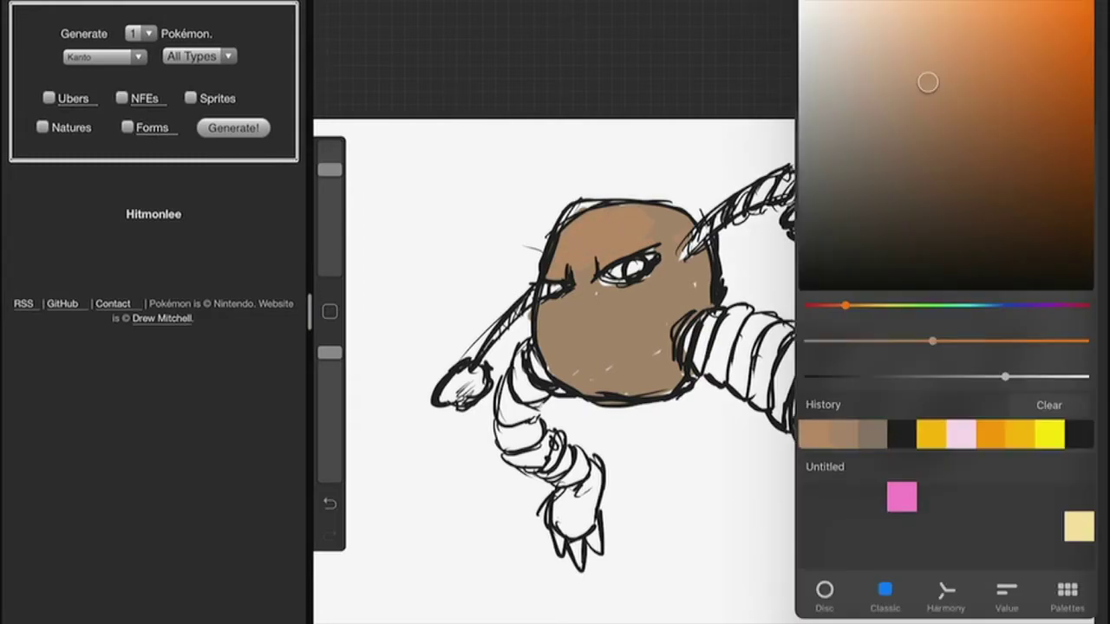
drag(927, 83, 890, 64)
click(1084, 13)
drag(563, 233, 609, 213)
Shade the head's right side and lower edge with a darker grey-brown
click(1083, 13)
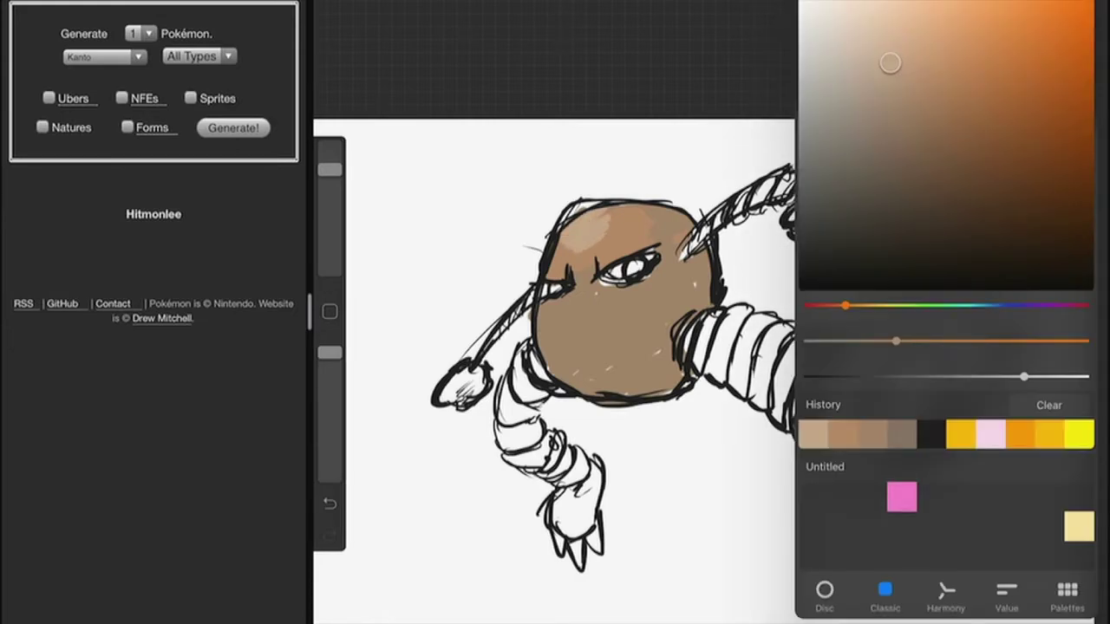
drag(890, 62, 867, 140)
click(1084, 13)
mouse_move(696, 247)
mouse_down()
mouse_move(687, 270)
mouse_move(706, 295)
mouse_up()
mouse_move(559, 337)
mouse_down()
mouse_move(555, 380)
mouse_move(678, 386)
mouse_move(669, 331)
mouse_up()
mouse_move(681, 369)
mouse_down()
mouse_move(567, 371)
mouse_move(599, 373)
mouse_up()
mouse_move(629, 364)
mouse_down()
mouse_move(659, 351)
mouse_move(662, 335)
mouse_move(631, 350)
mouse_up()
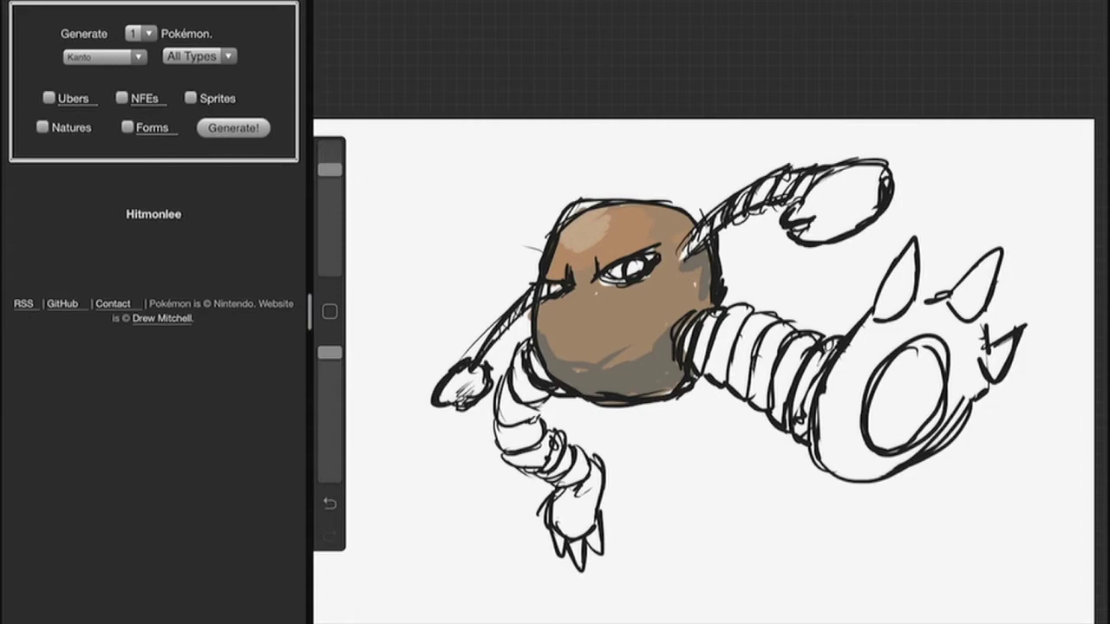
Pick a lighter brown and start painting the upper-right arm
key(c)
drag(847, 341, 895, 341)
mouse_move(893, 158)
mouse_down()
mouse_move(951, 43)
mouse_move(936, 49)
mouse_move(952, 73)
mouse_up()
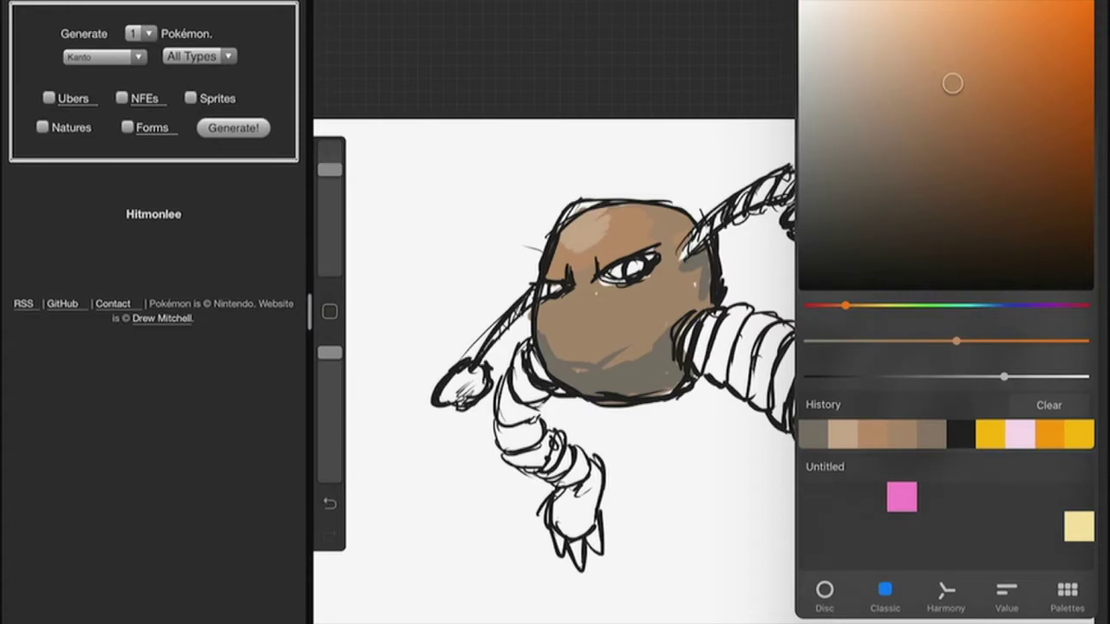
mouse_move(701, 234)
mouse_down()
mouse_move(784, 180)
mouse_move(803, 182)
mouse_up()
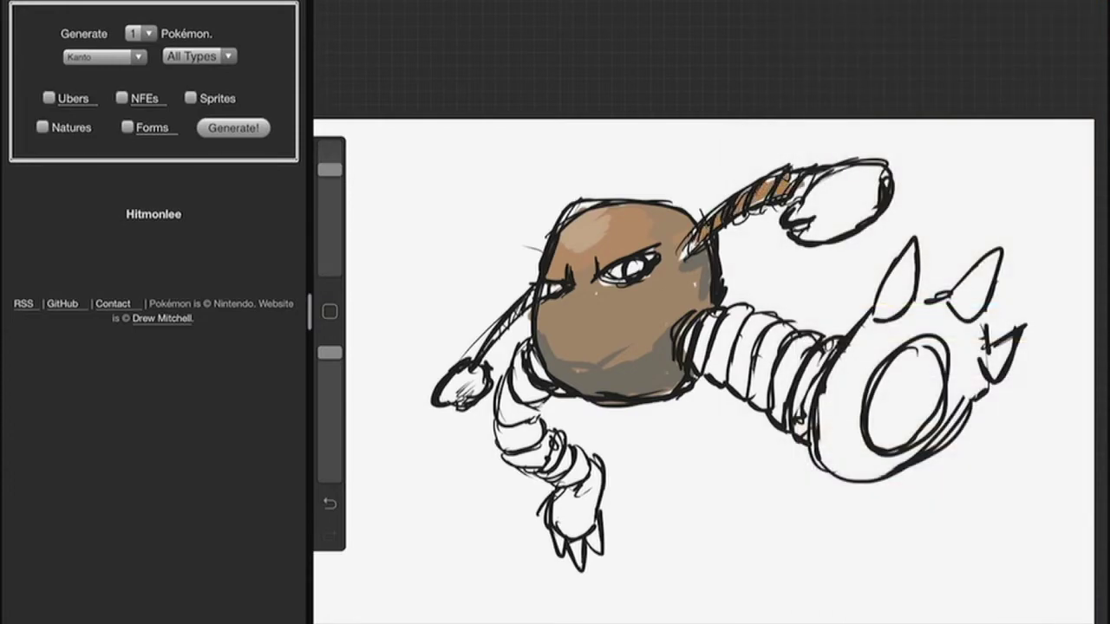
Shade the thin left arm brown, then switch to a light peach colour
drag(519, 309, 482, 361)
click(1075, 11)
mouse_move(952, 83)
mouse_down()
mouse_move(858, 13)
mouse_move(880, 8)
mouse_up()
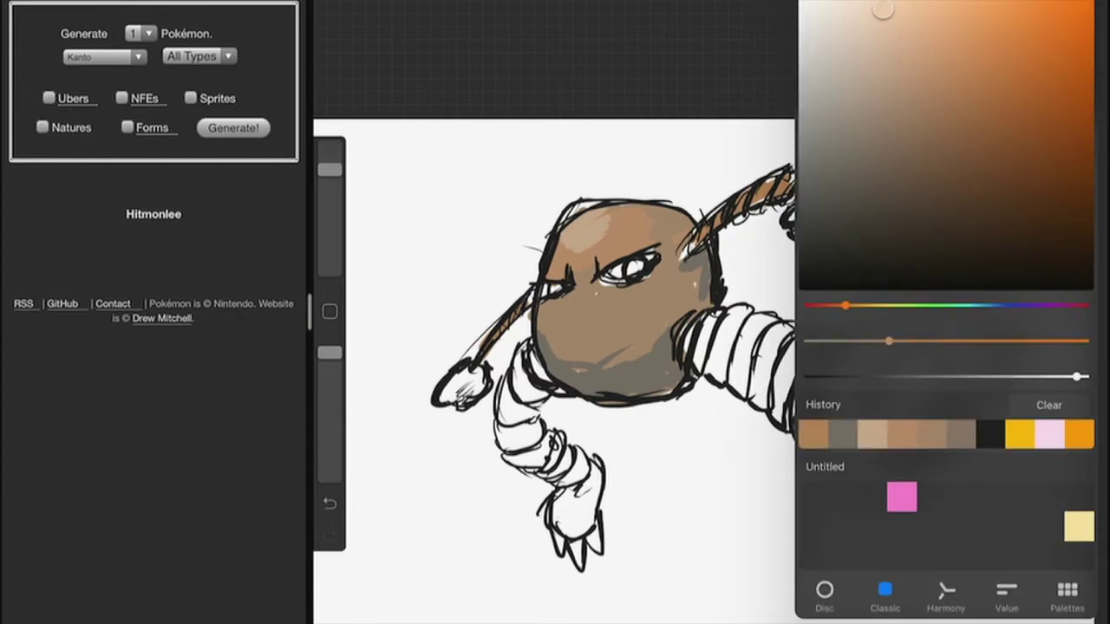
click(1075, 10)
Paint the left and right coiled limbs peach, with small dark accents on the right coil
drag(513, 357, 508, 434)
mouse_move(528, 380)
mouse_down()
mouse_move(522, 447)
mouse_move(541, 468)
mouse_move(579, 474)
mouse_move(551, 463)
mouse_up()
mouse_move(687, 354)
mouse_down()
mouse_move(707, 317)
mouse_move(746, 310)
mouse_up()
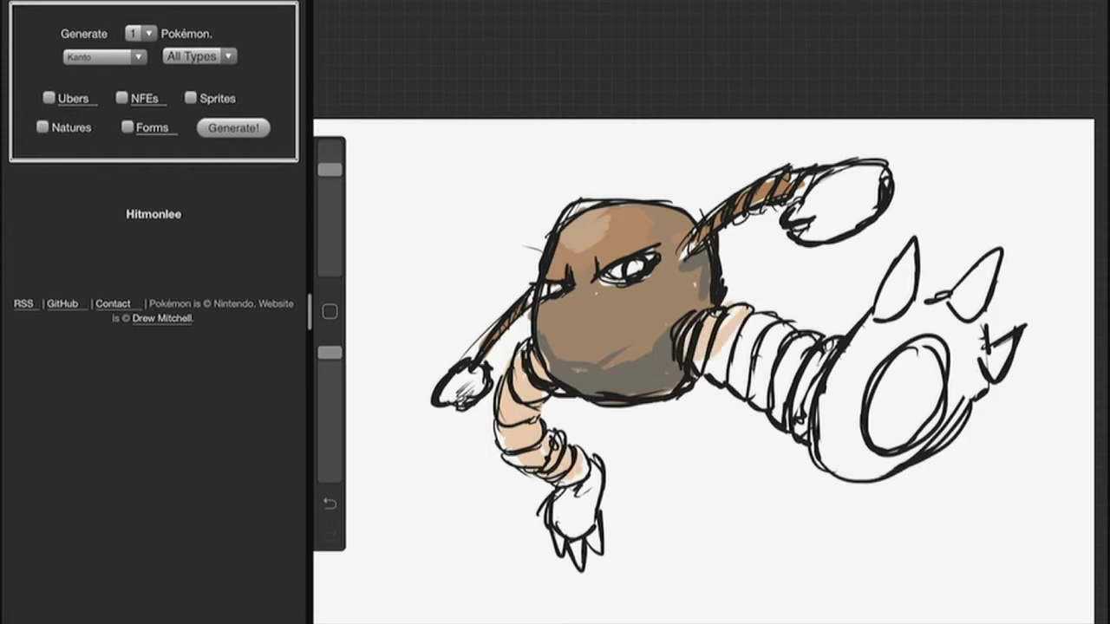
mouse_move(718, 372)
mouse_down()
mouse_move(761, 322)
mouse_move(768, 342)
mouse_up()
mouse_move(754, 404)
mouse_down()
mouse_move(784, 339)
mouse_move(815, 349)
mouse_up()
drag(806, 418, 820, 374)
mouse_move(733, 408)
mouse_down()
mouse_move(767, 342)
mouse_move(734, 309)
mouse_move(735, 339)
mouse_up()
mouse_move(777, 407)
mouse_down()
mouse_move(779, 422)
mouse_move(806, 432)
mouse_up()
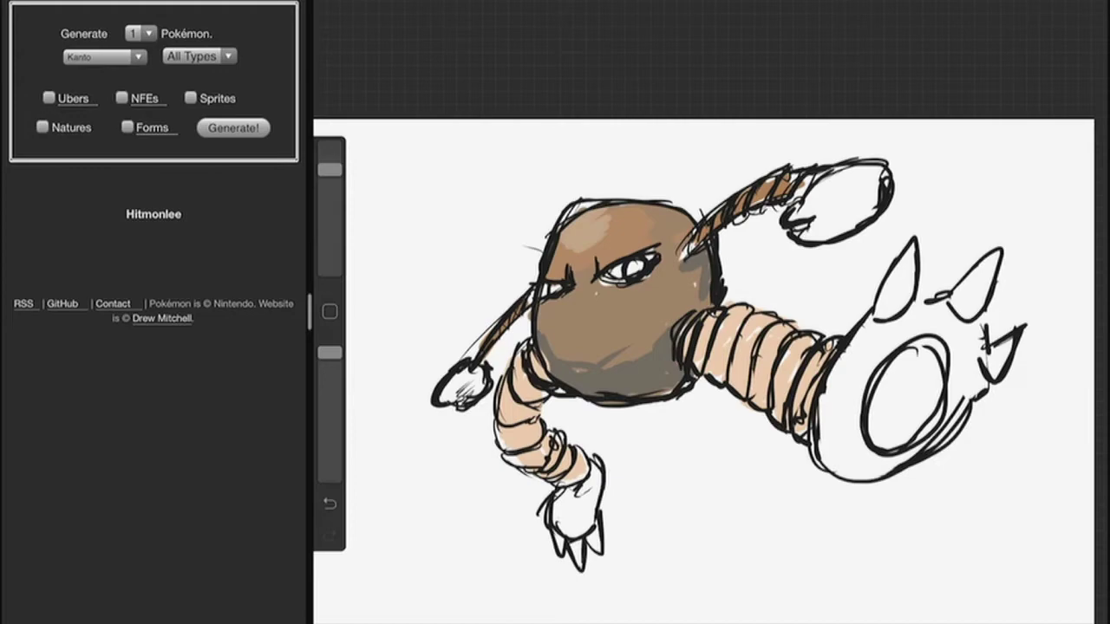
Eyedrop the head's brown and paint the left foot and the right foot brown
click(507, 440)
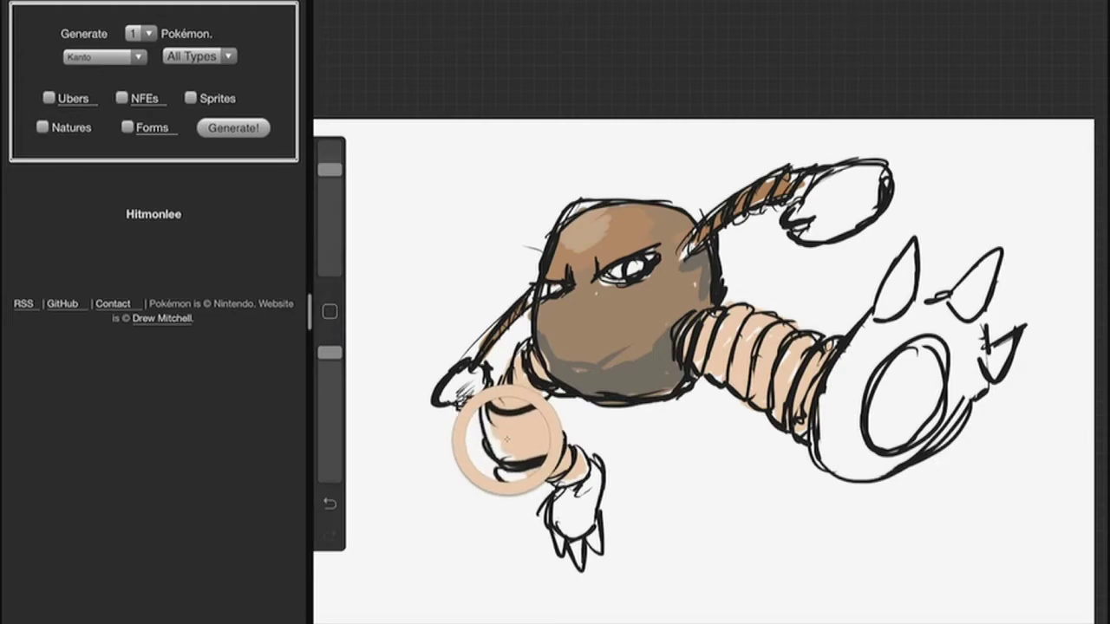
click(595, 322)
drag(590, 468, 577, 529)
mouse_move(574, 489)
mouse_down()
mouse_move(559, 528)
mouse_move(581, 536)
mouse_up()
drag(598, 458, 593, 475)
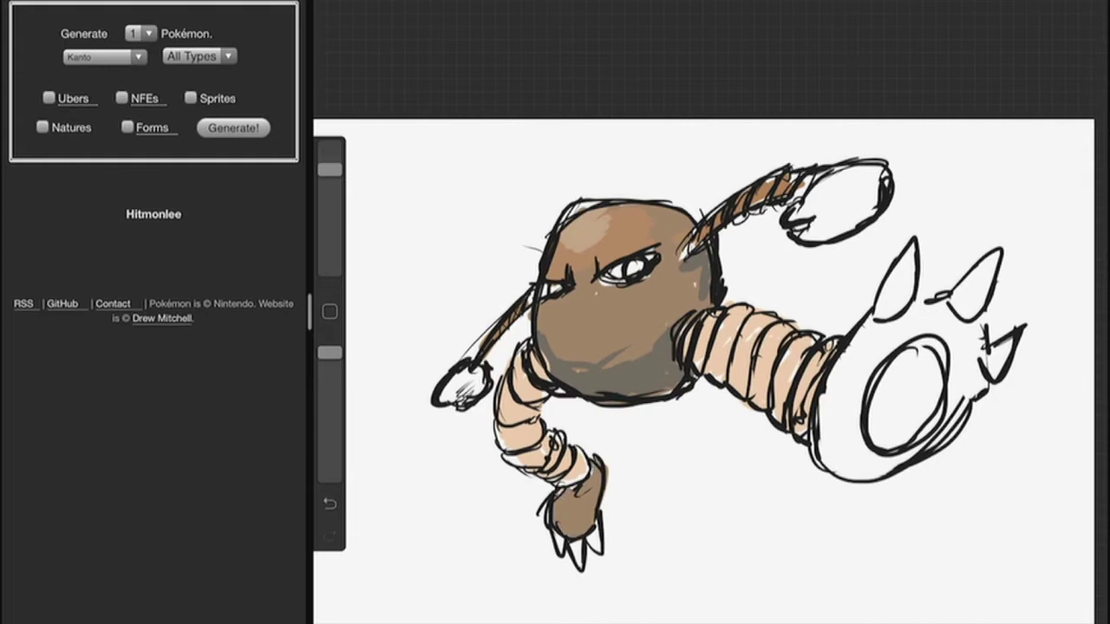
mouse_move(875, 323)
mouse_down()
mouse_move(822, 418)
mouse_move(828, 438)
mouse_move(841, 417)
mouse_up()
mouse_move(919, 309)
mouse_down()
mouse_move(876, 364)
mouse_move(893, 347)
mouse_move(960, 348)
mouse_move(975, 392)
mouse_move(950, 421)
mouse_move(863, 468)
mouse_up()
Fill the right foot's lower rim and bottom edge brown
drag(860, 397, 848, 467)
drag(849, 373, 832, 468)
drag(824, 396, 822, 475)
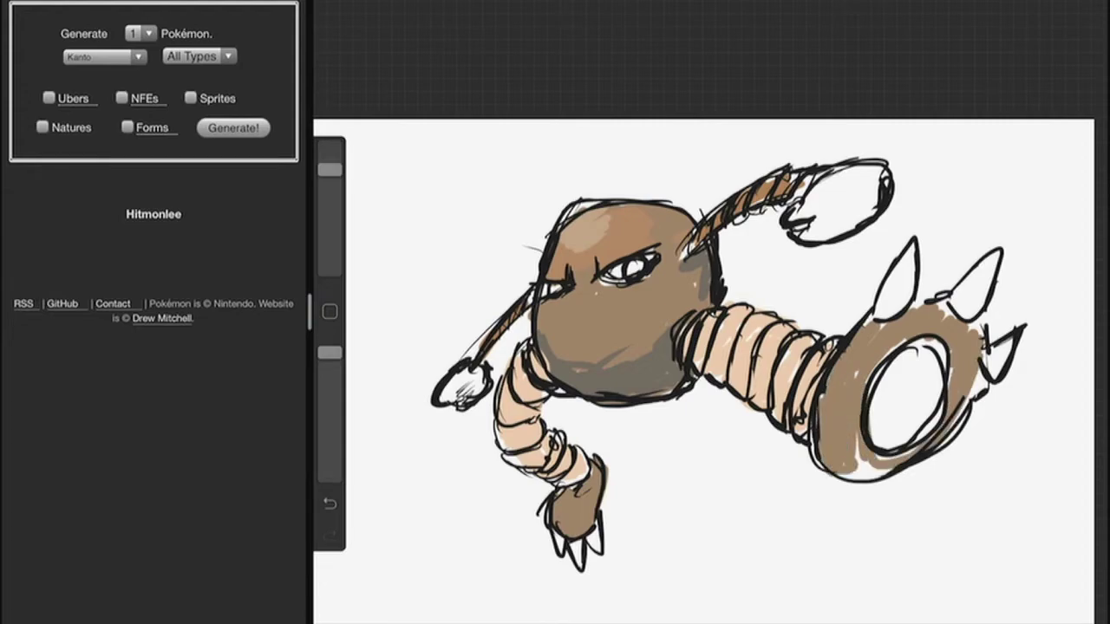
mouse_move(856, 442)
mouse_down()
mouse_move(879, 475)
mouse_move(847, 483)
mouse_up()
mouse_move(901, 456)
mouse_down()
mouse_move(983, 370)
mouse_move(940, 307)
mouse_up()
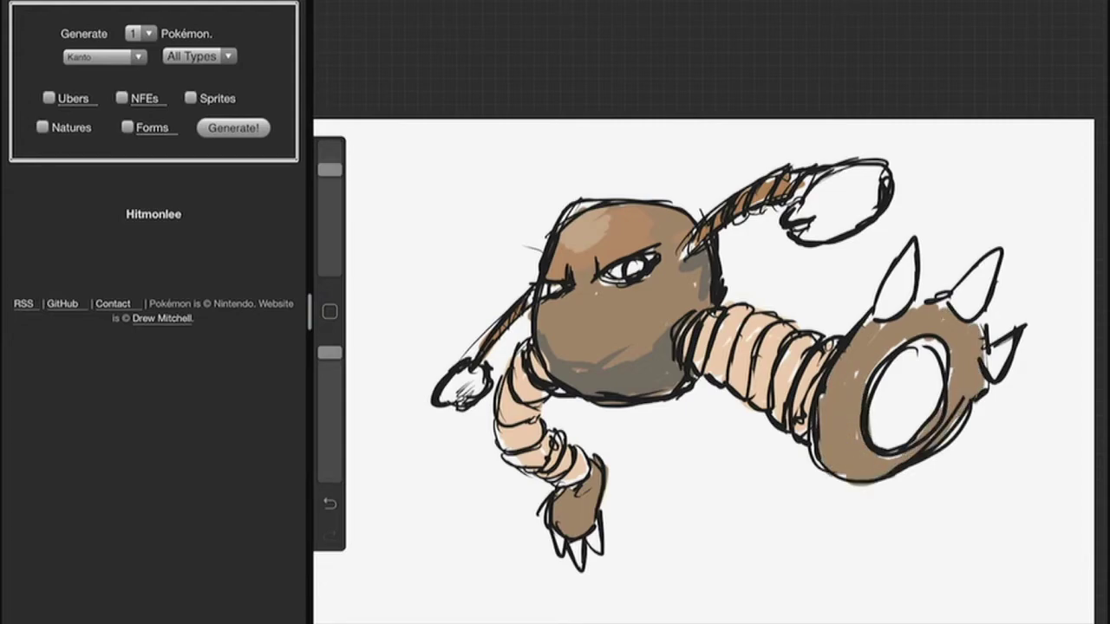
Fill the upper-right fist and the small left fist with brown
drag(829, 177, 803, 204)
mouse_move(859, 166)
mouse_down()
mouse_move(798, 215)
mouse_move(808, 227)
mouse_up()
mouse_move(877, 189)
mouse_down()
mouse_move(832, 236)
mouse_move(844, 215)
mouse_up()
drag(469, 371, 450, 397)
mouse_move(479, 368)
mouse_down()
mouse_move(444, 399)
mouse_move(454, 401)
mouse_up()
drag(496, 371, 456, 404)
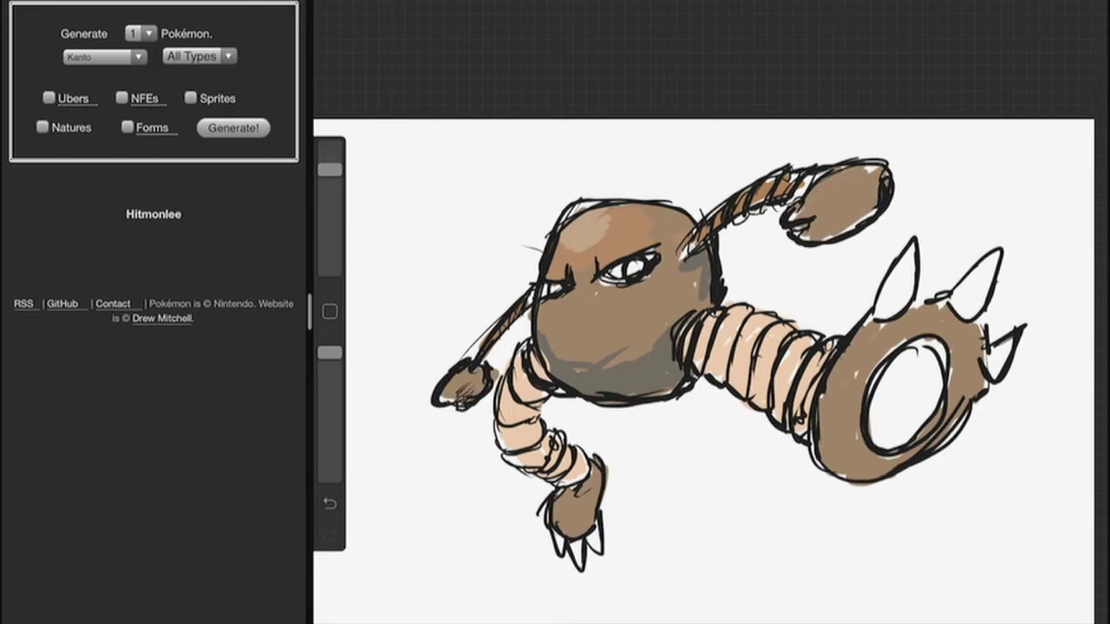
Sample a colour from the upper fist and add grey shading to the wheel-shaped foot and all fists
click(329, 311)
click(795, 225)
mouse_move(964, 367)
mouse_down()
mouse_move(933, 433)
mouse_move(952, 401)
mouse_up()
mouse_move(925, 438)
mouse_down()
mouse_move(901, 462)
mouse_move(848, 418)
mouse_move(853, 477)
mouse_up()
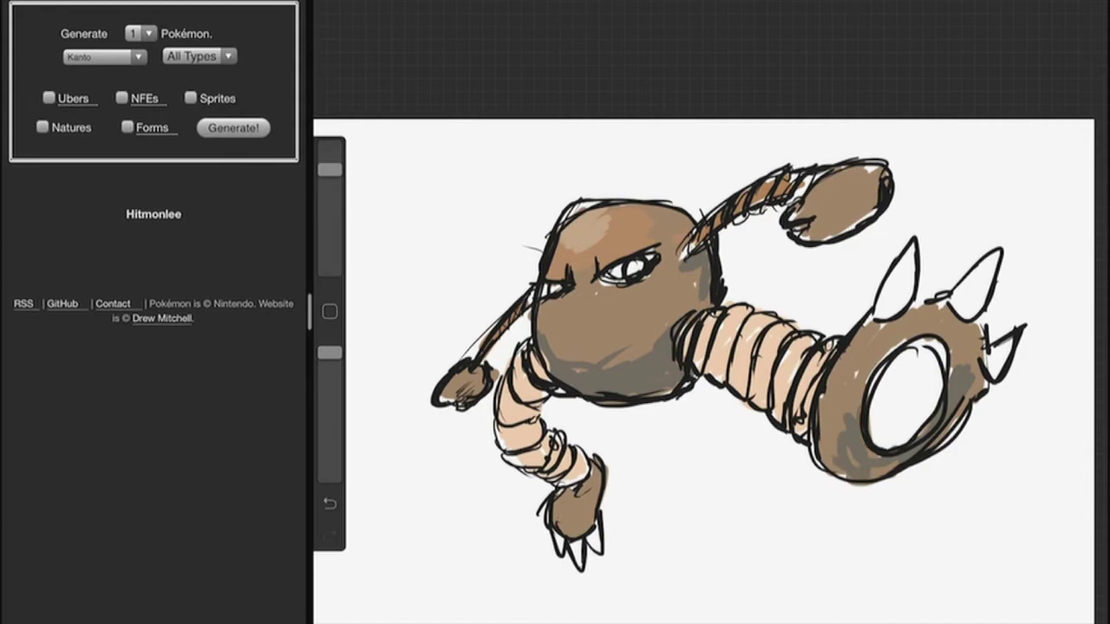
mouse_move(593, 474)
mouse_down()
mouse_move(590, 526)
mouse_move(574, 534)
mouse_up()
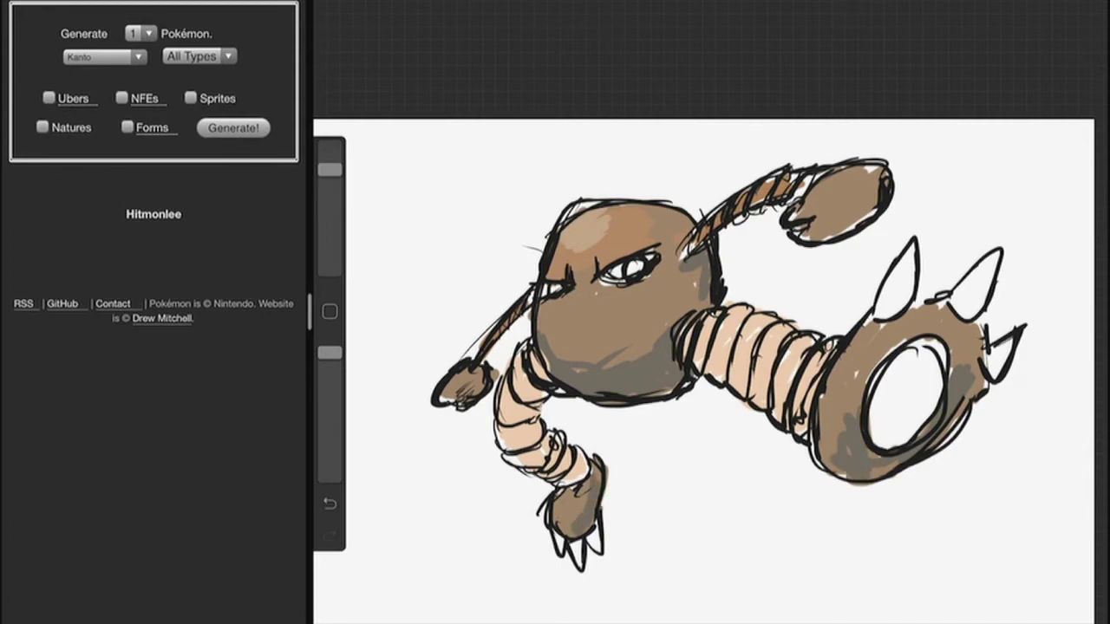
mouse_move(791, 205)
mouse_down()
mouse_move(805, 227)
mouse_move(859, 235)
mouse_move(875, 209)
mouse_up()
drag(443, 399, 481, 378)
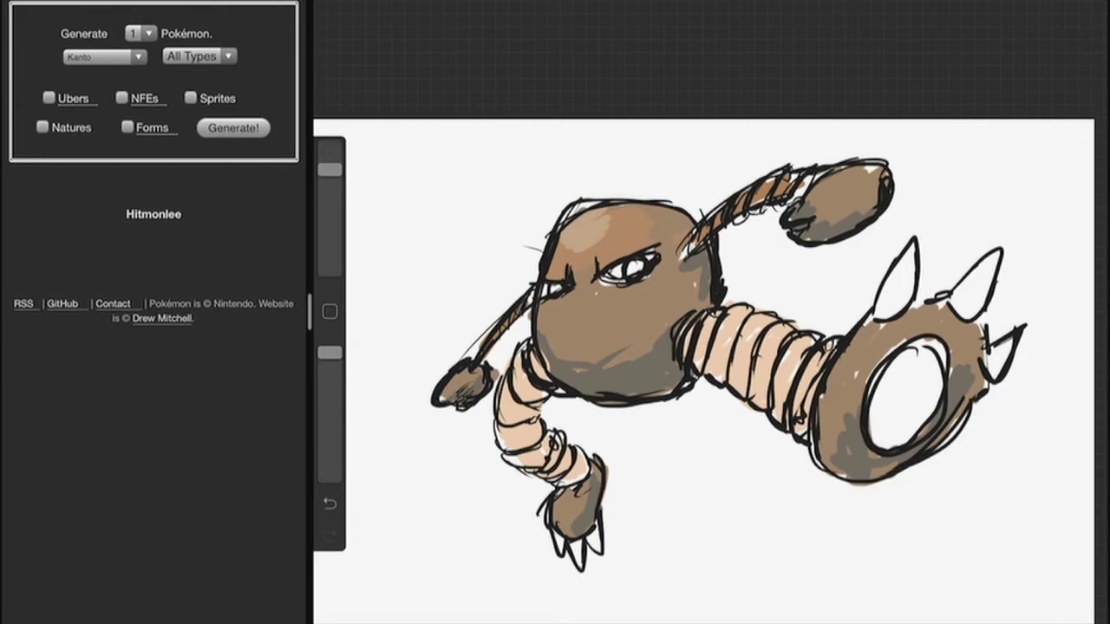
Sample a lighter beige and stroke it onto the upper striped arm, then select line-art Layer 3
click(329, 312)
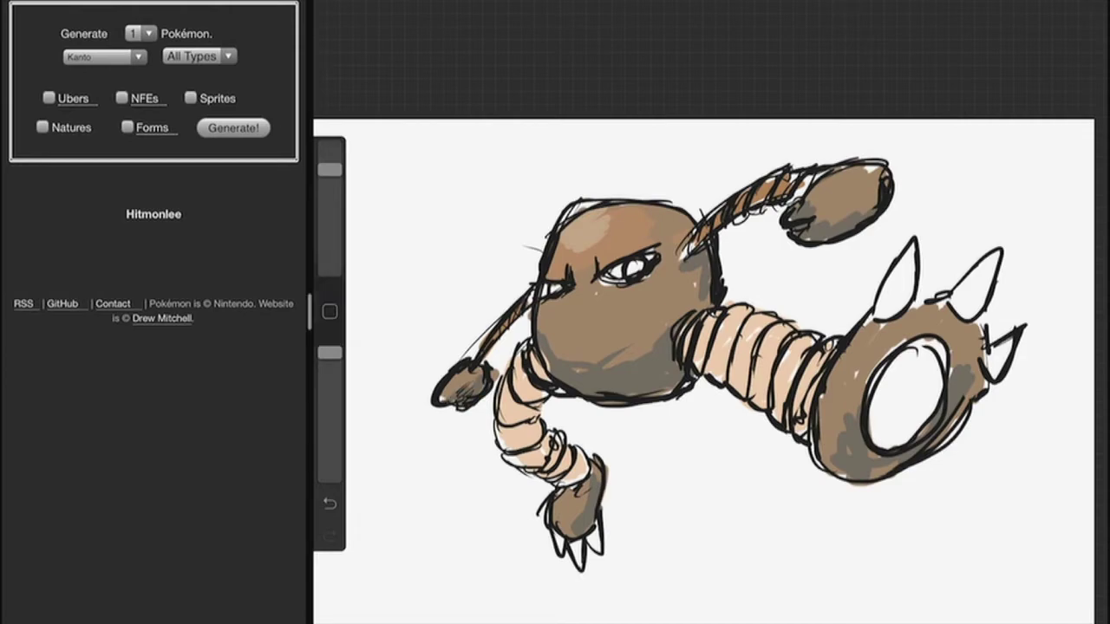
click(483, 379)
drag(483, 379, 621, 246)
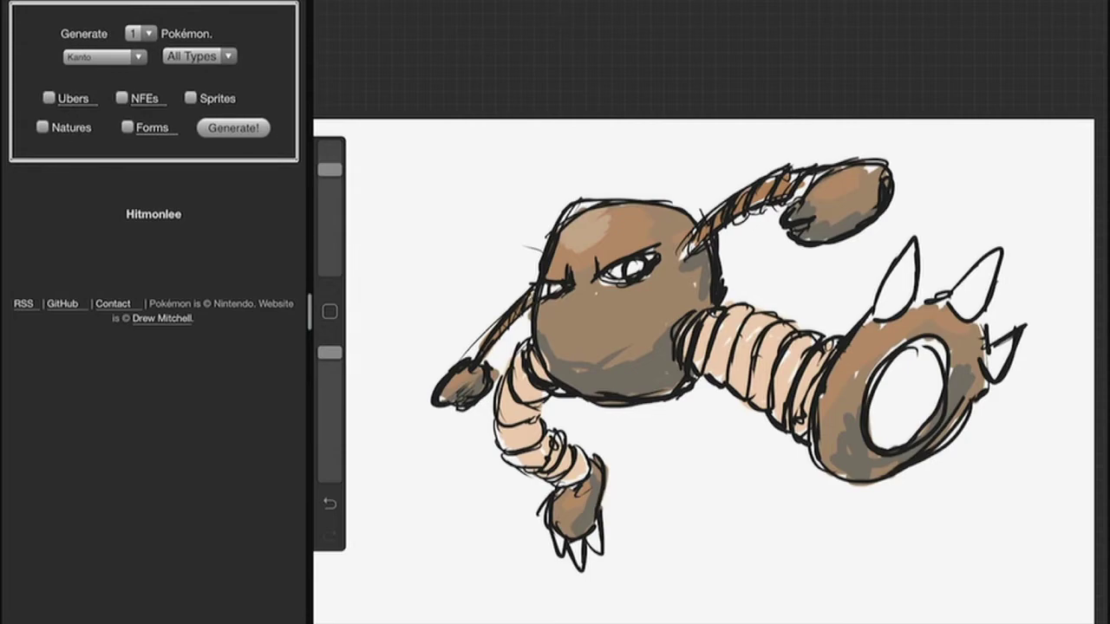
click(796, 179)
click(524, 438)
drag(720, 217, 787, 181)
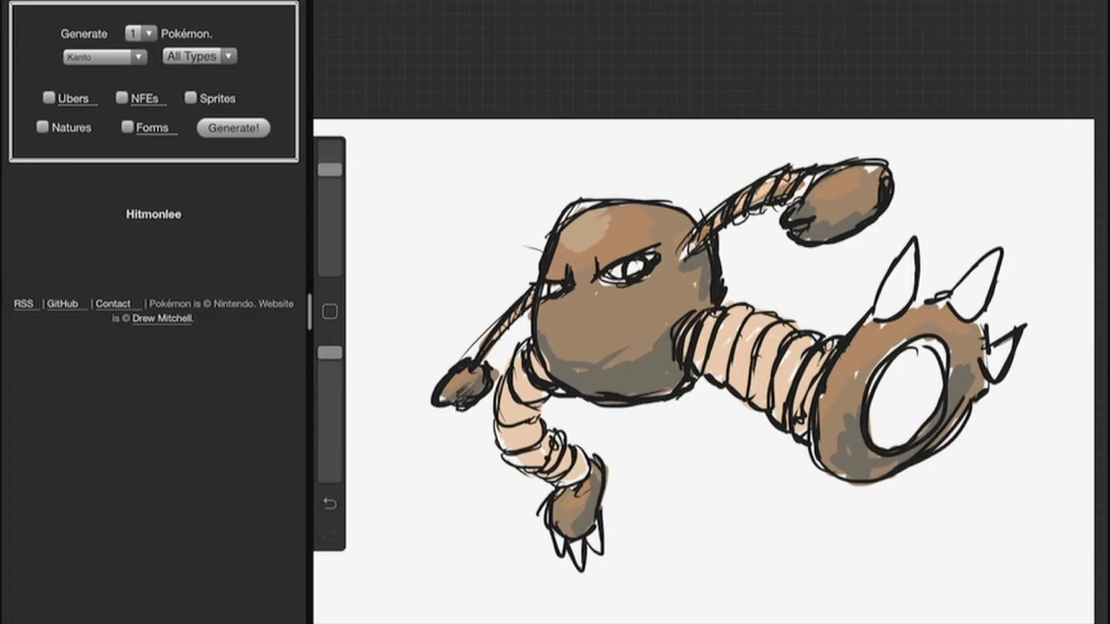
scroll(624, 329, up, 5)
click(893, 38)
Paint over Hitmonlee's old eye outlines with white
drag(330, 169, 329, 185)
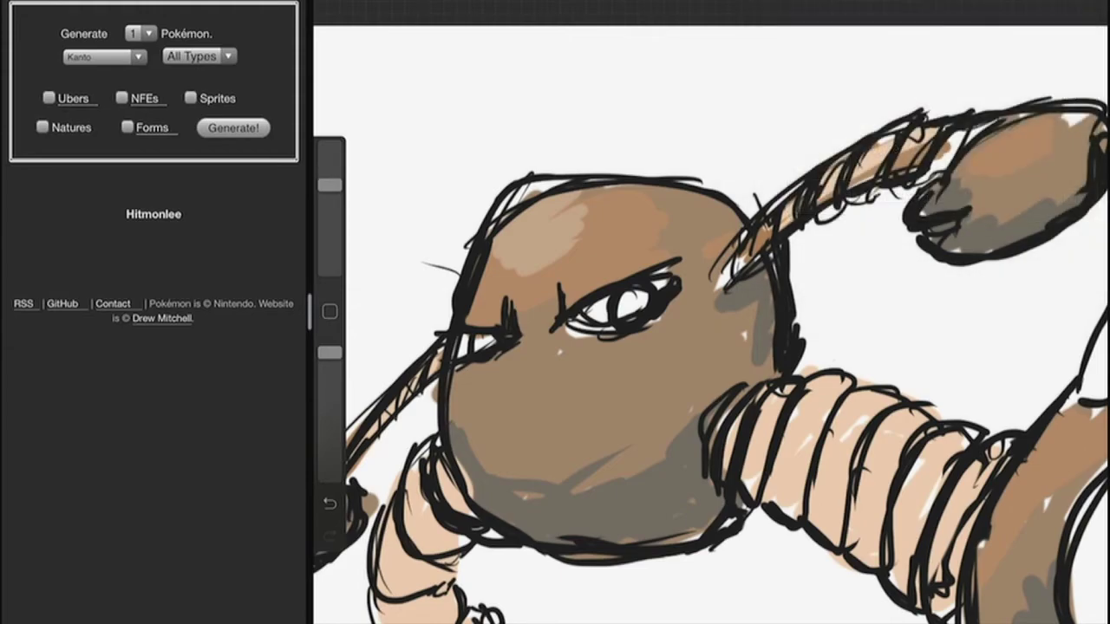
drag(607, 330, 659, 268)
drag(519, 314, 456, 375)
drag(450, 329, 511, 351)
drag(558, 283, 562, 296)
Choose a dark colour and a small brush size for the eye lines, undoing two trial strokes
click(1094, 12)
drag(329, 185, 329, 169)
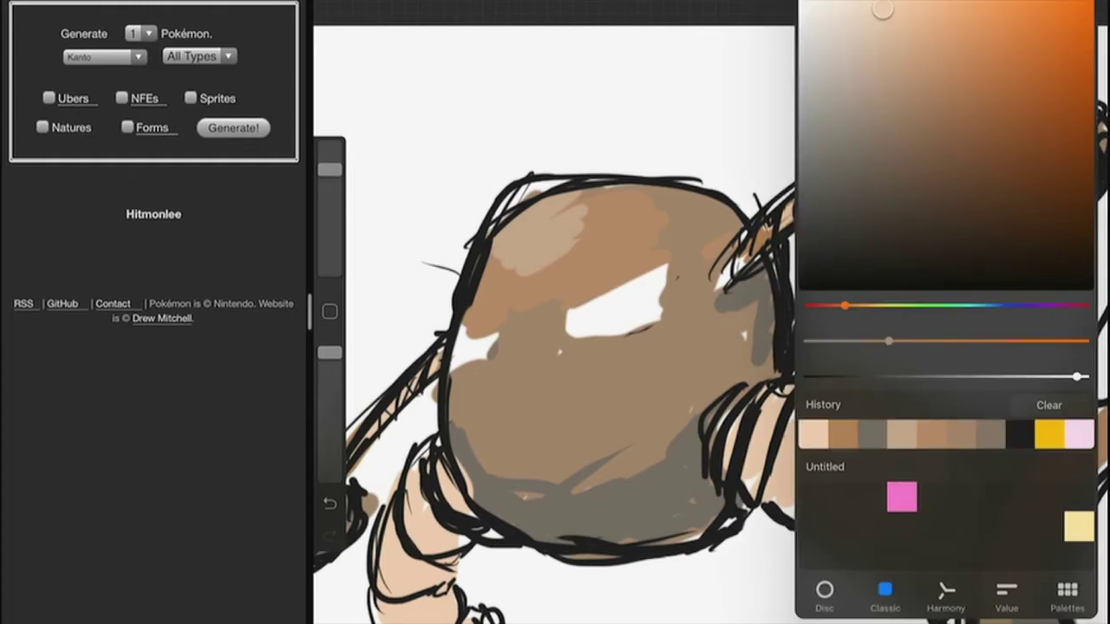
click(1020, 434)
click(1094, 12)
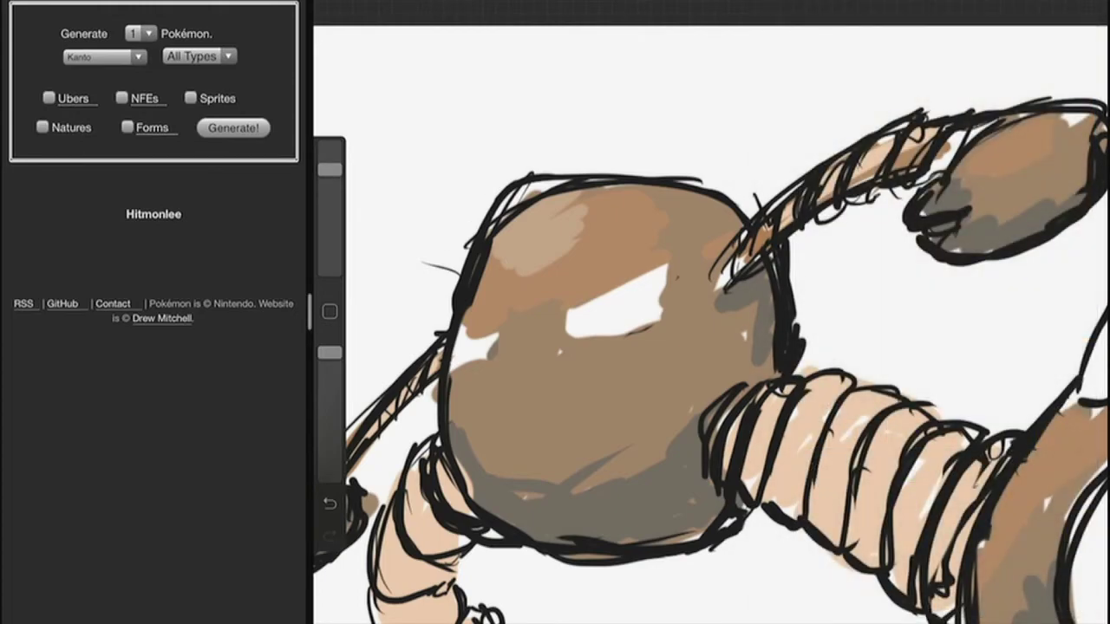
mouse_move(329, 169)
mouse_down()
mouse_move(329, 221)
mouse_move(330, 188)
mouse_up()
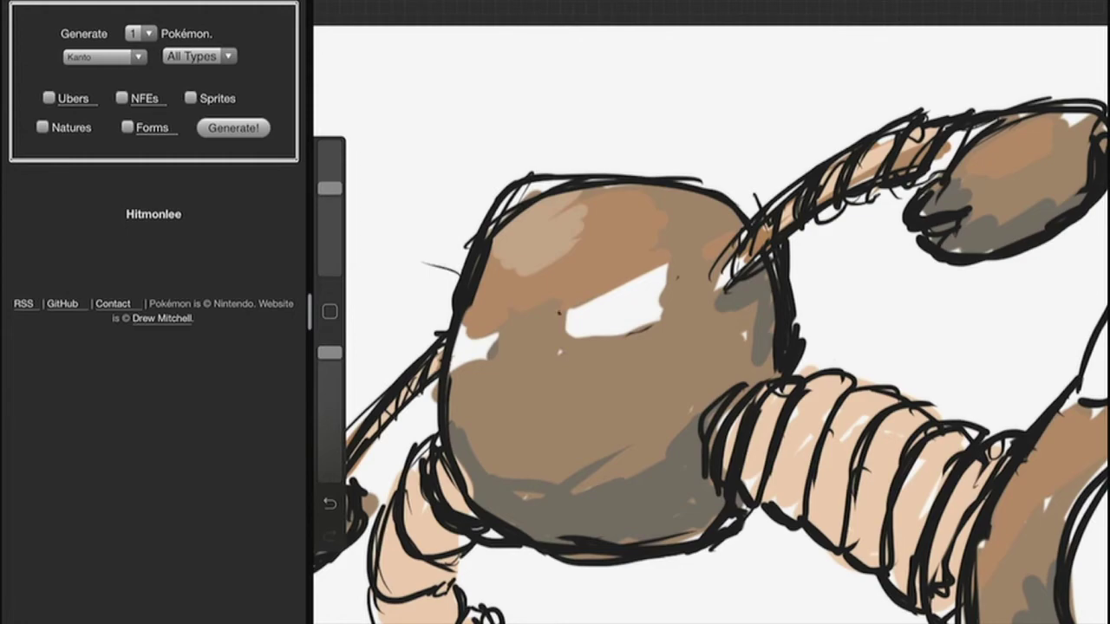
drag(560, 310, 563, 327)
click(329, 503)
drag(330, 188, 329, 238)
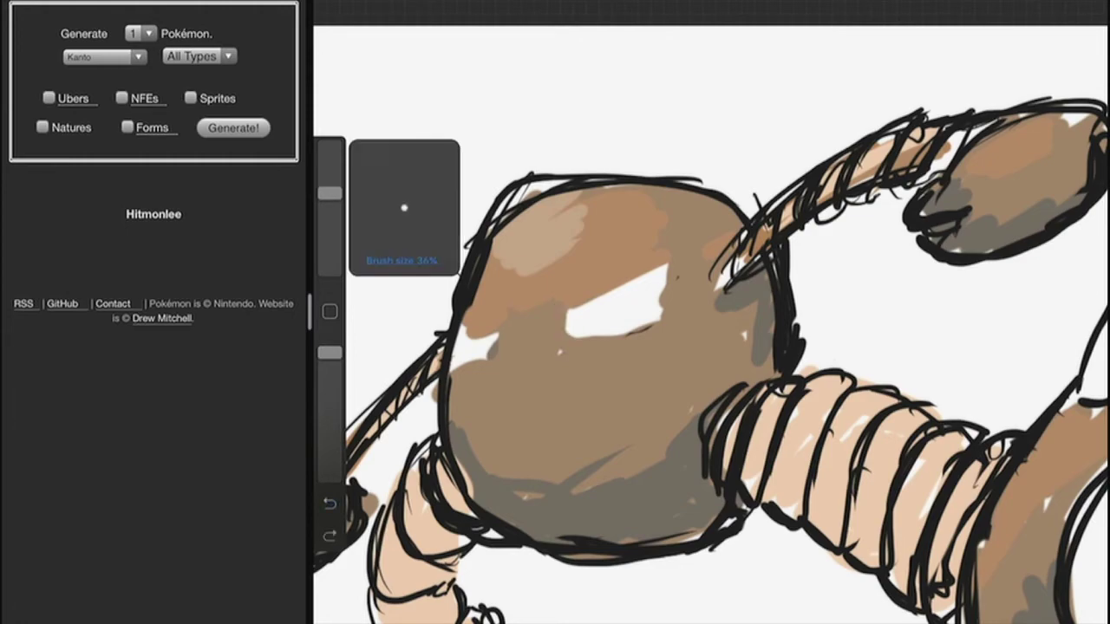
mouse_move(558, 306)
mouse_down()
mouse_move(562, 324)
mouse_move(591, 303)
mouse_up()
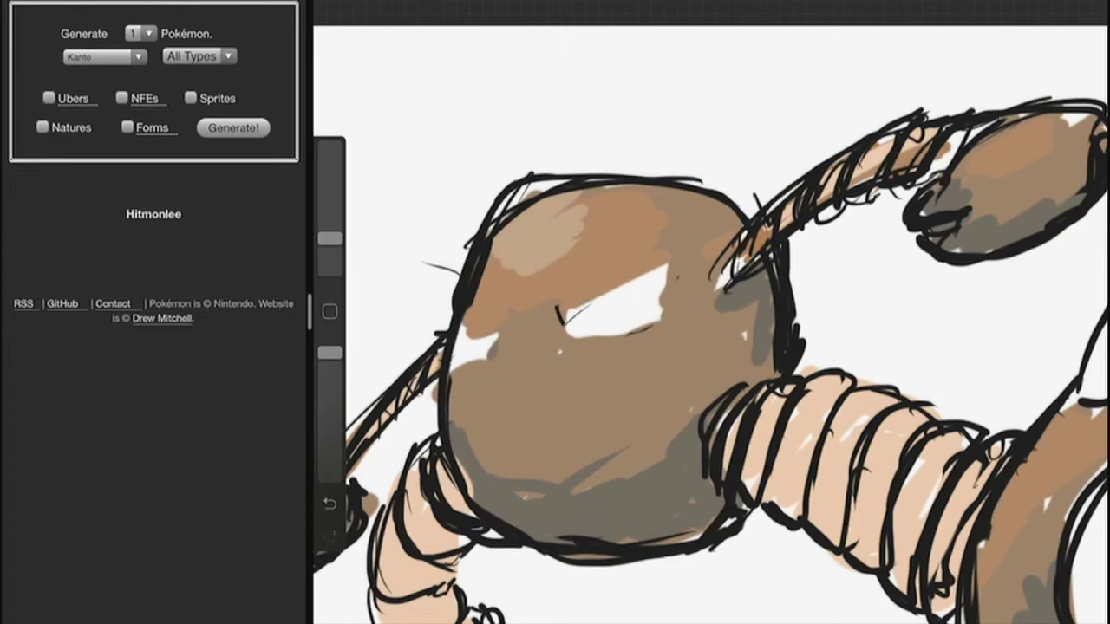
drag(329, 238, 330, 214)
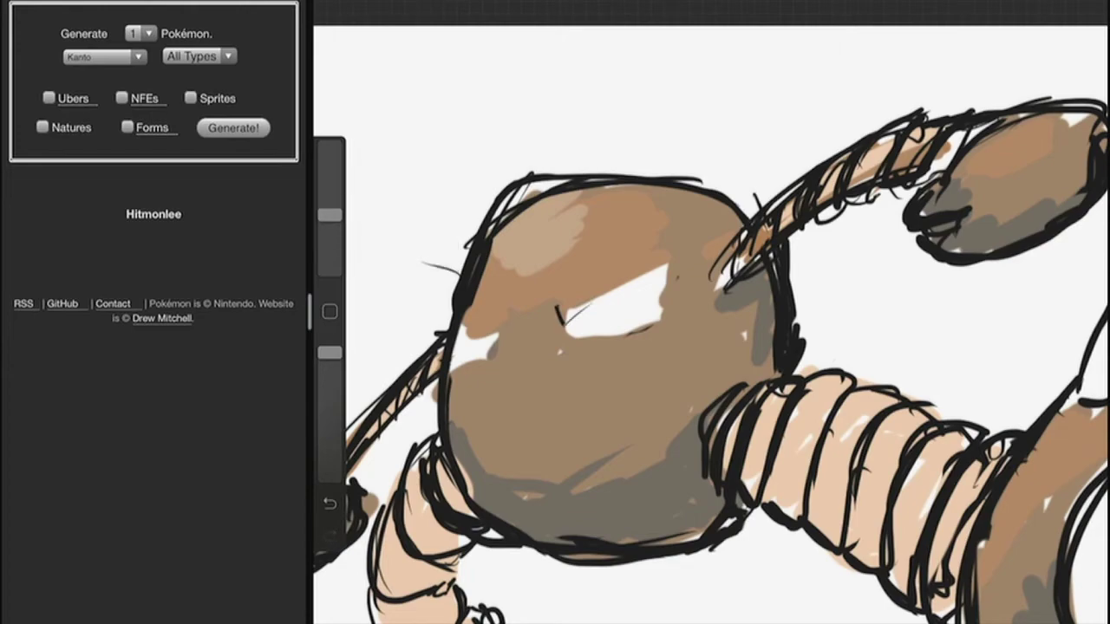
click(330, 504)
Outline two narrow dark eyes and dot a pupil in each
mouse_move(558, 326)
mouse_down()
mouse_move(672, 262)
mouse_move(642, 313)
mouse_up()
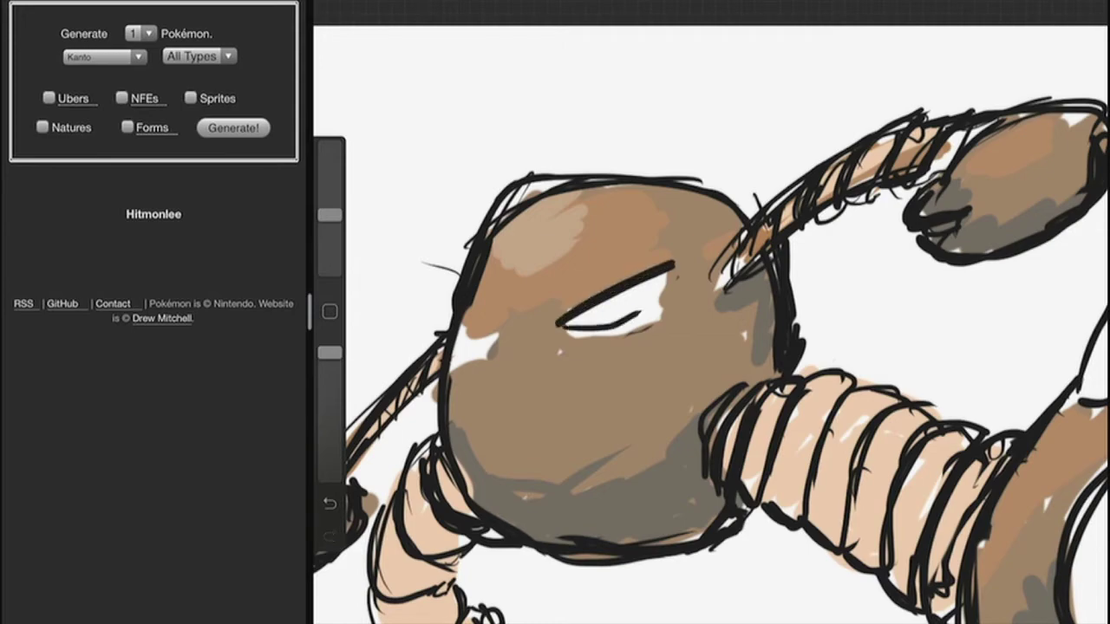
drag(672, 272, 642, 314)
drag(437, 332, 494, 346)
drag(628, 300, 632, 292)
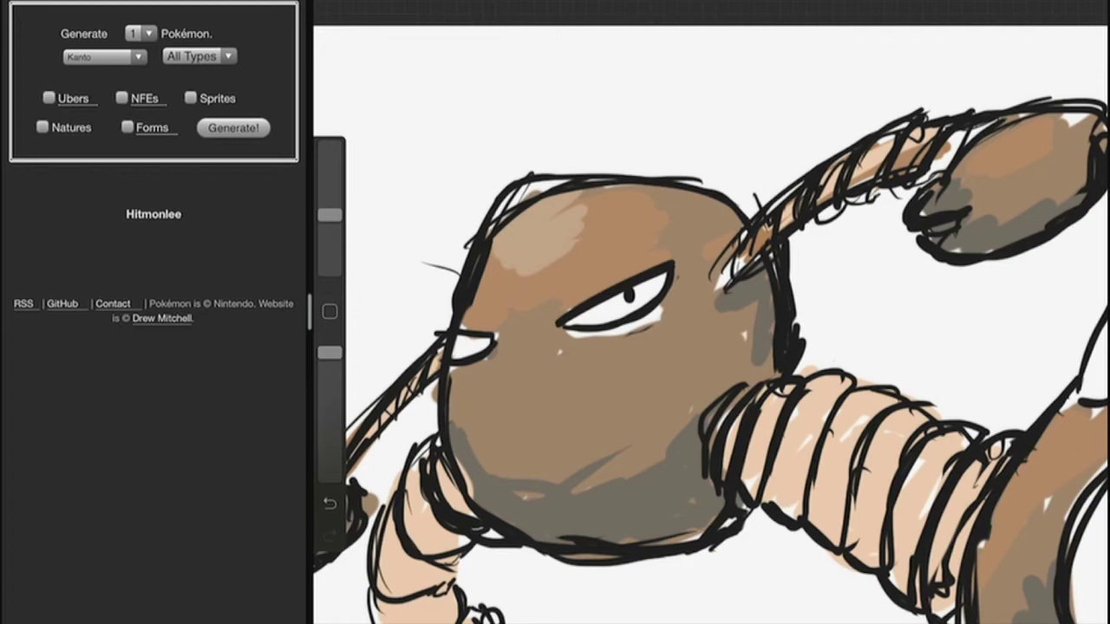
drag(473, 338, 484, 345)
On Layer 2, pick a grey and shade beneath both eyes
click(1091, 10)
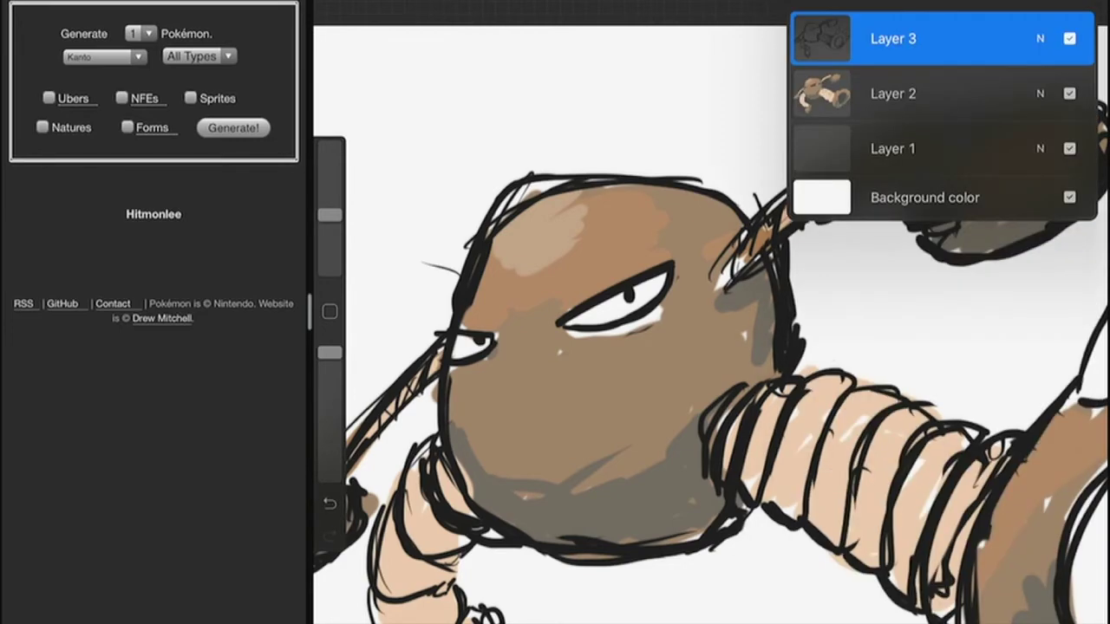
click(893, 94)
click(1091, 10)
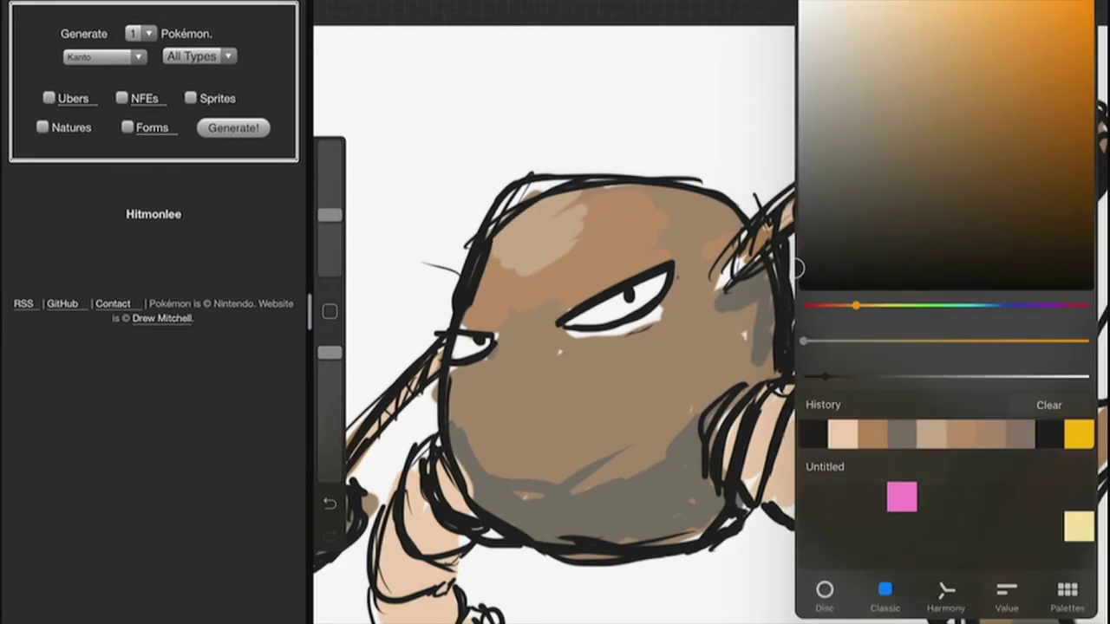
click(796, 268)
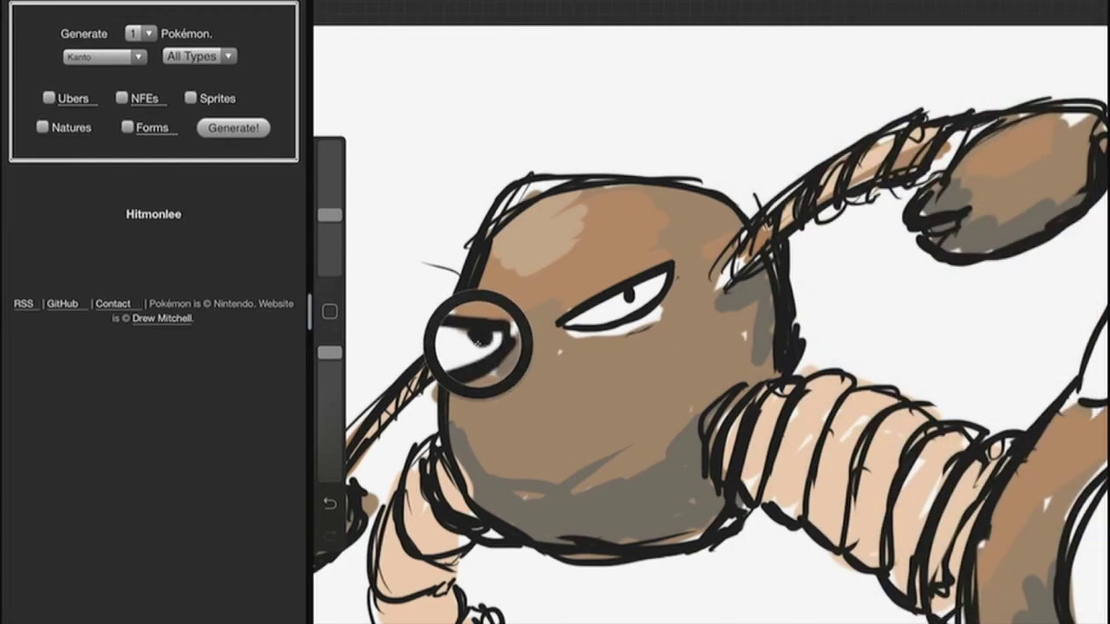
drag(496, 338, 449, 371)
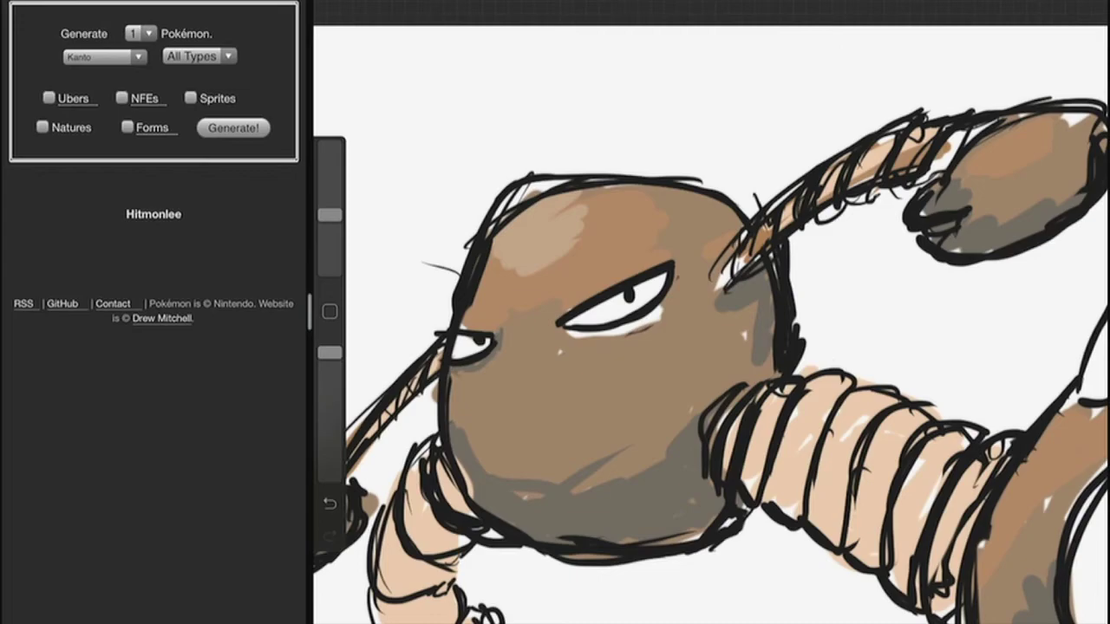
mouse_move(568, 336)
mouse_down()
mouse_move(663, 308)
mouse_move(572, 346)
mouse_move(670, 319)
mouse_up()
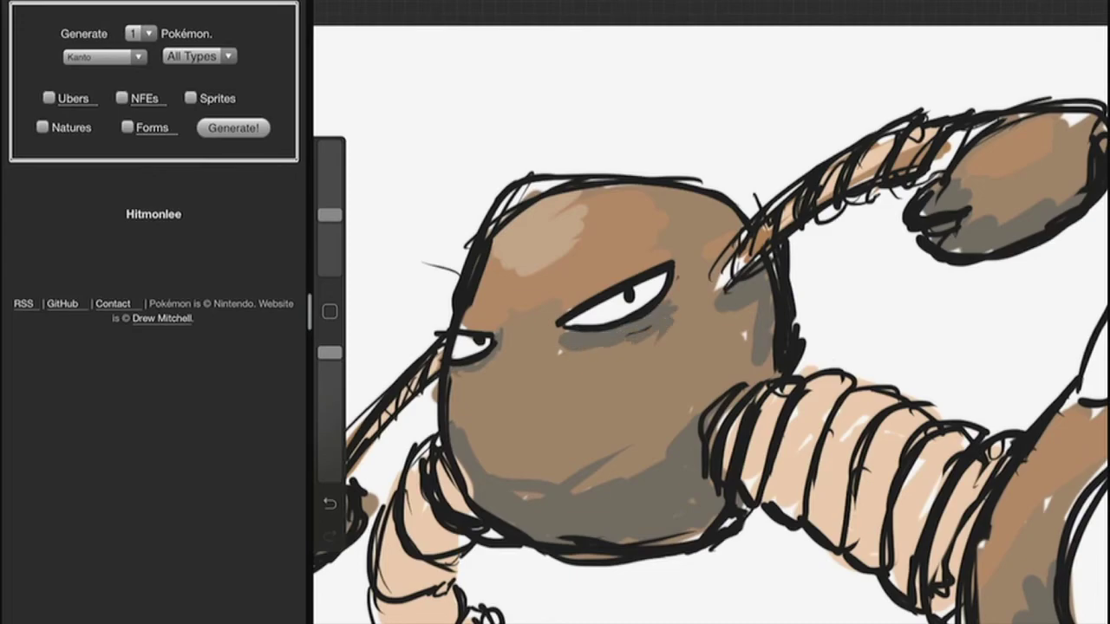
scroll(624, 347, down, 5)
click(1071, 7)
Make Layer 2 the active painting layer after toggling the layers list
click(893, 148)
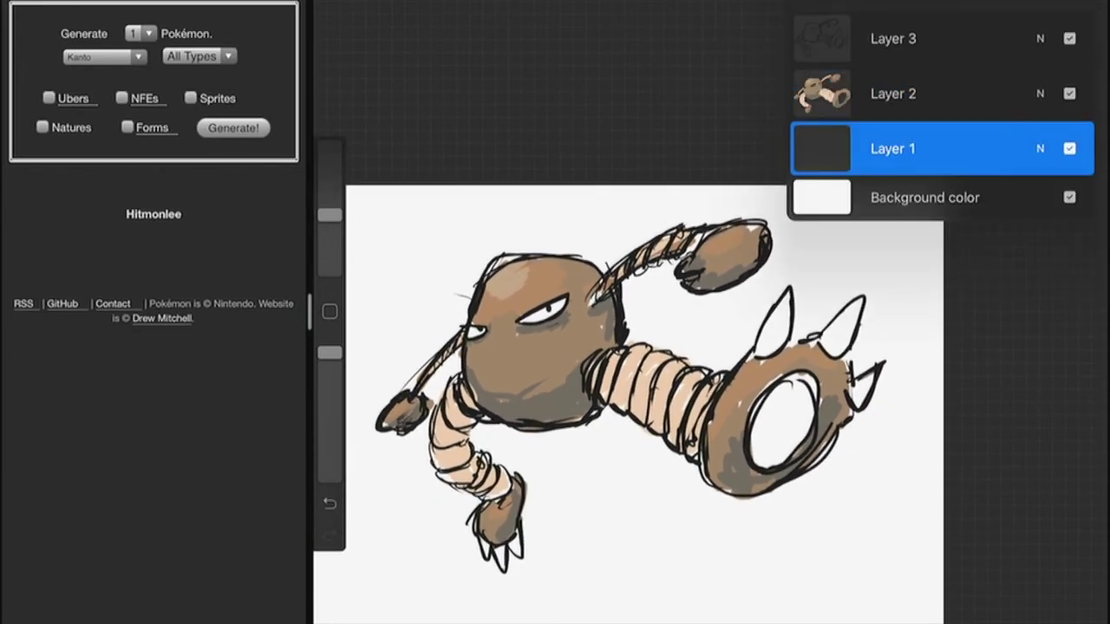
click(1070, 7)
click(1071, 7)
click(1094, 7)
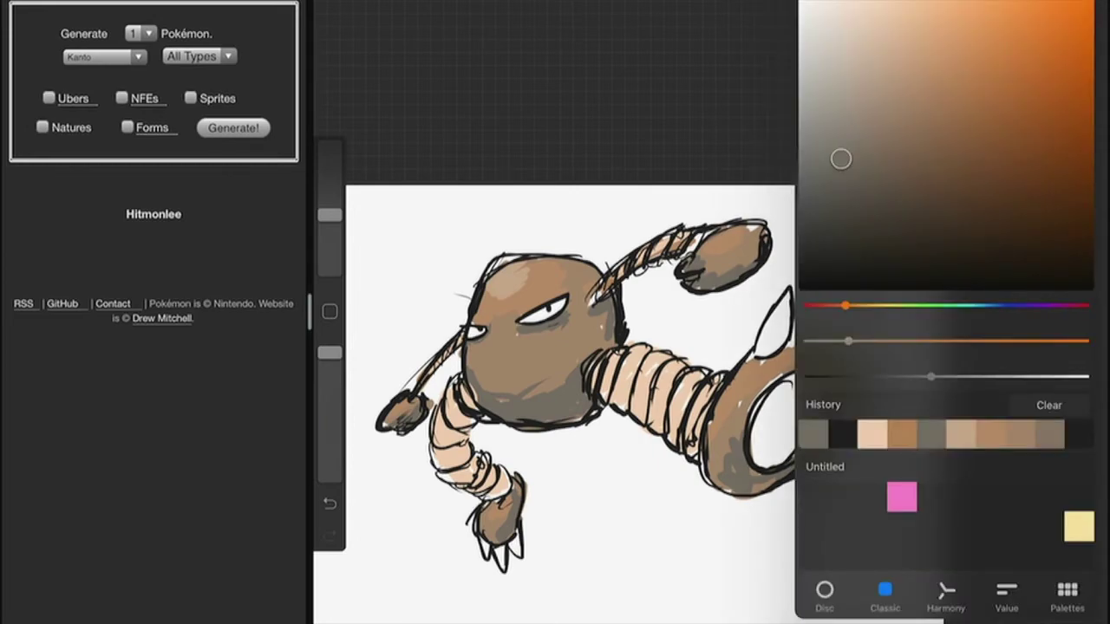
click(1071, 7)
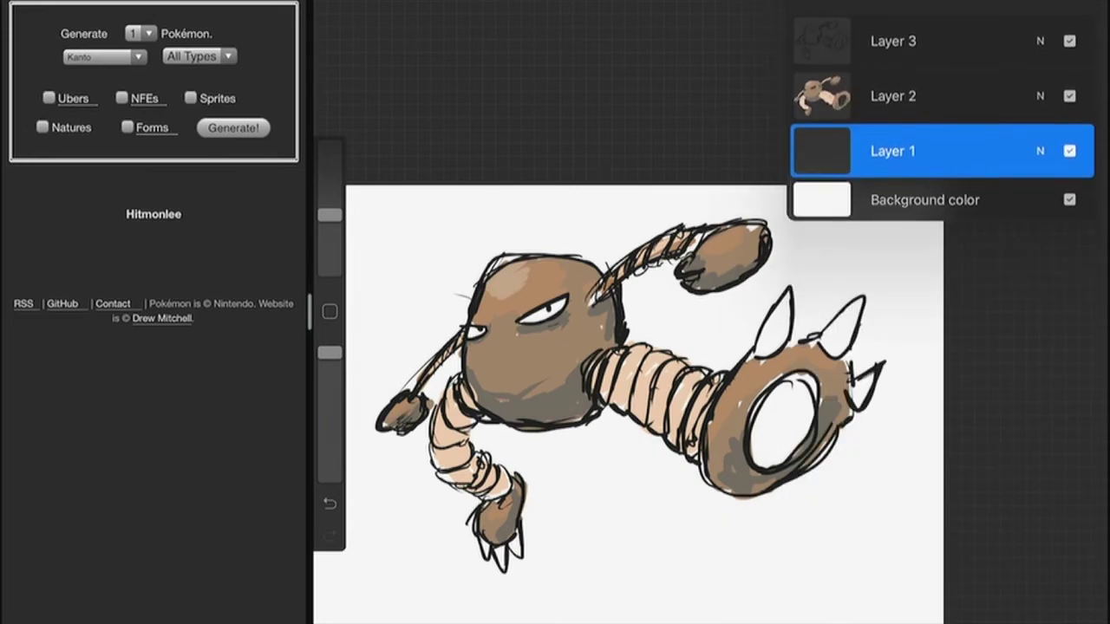
click(1071, 7)
click(1071, 7)
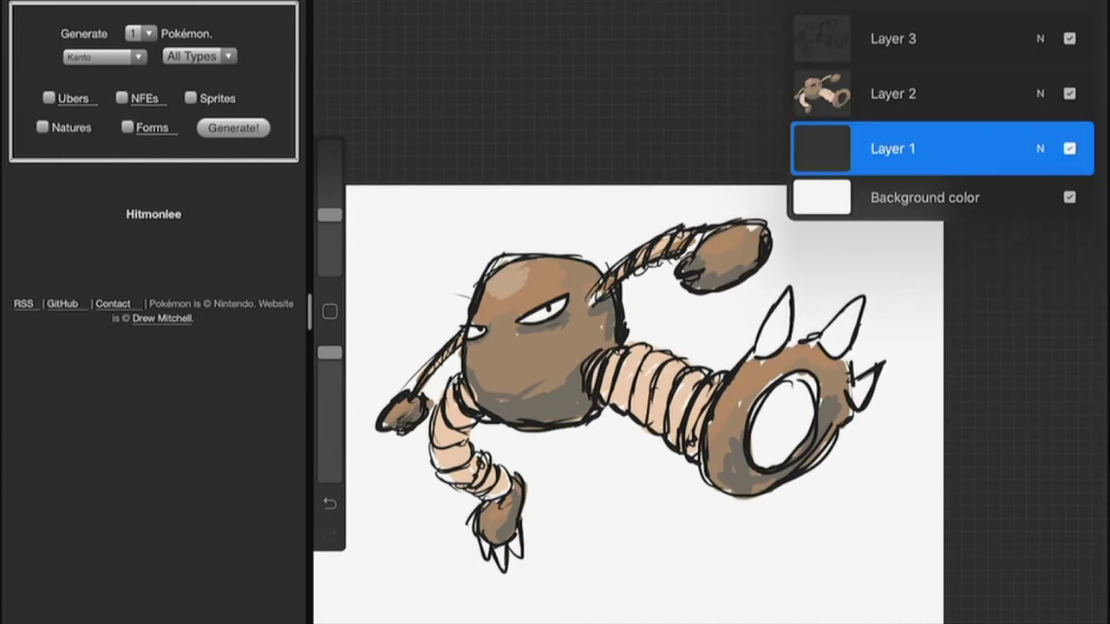
click(892, 92)
click(1071, 7)
Shade the foot spikes and the lower hand's claws grey, and slightly darken the eye white
mouse_move(788, 303)
mouse_down()
mouse_move(782, 339)
mouse_move(765, 355)
mouse_move(773, 330)
mouse_up()
mouse_move(854, 314)
mouse_down()
mouse_move(825, 353)
mouse_move(858, 404)
mouse_up()
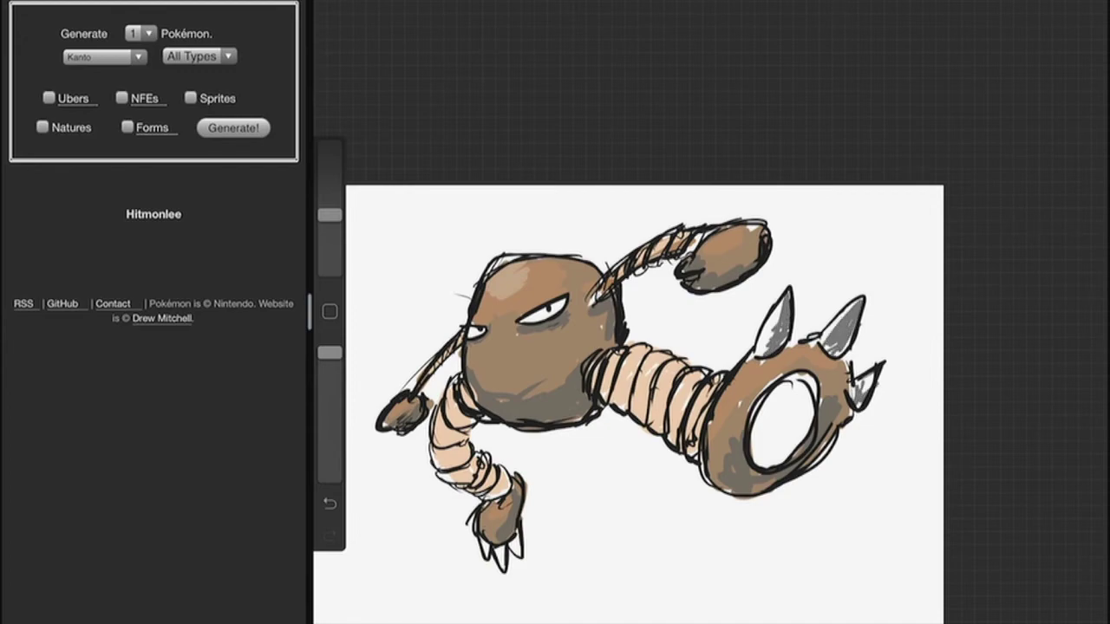
mouse_move(478, 540)
mouse_down()
mouse_move(477, 555)
mouse_move(496, 560)
mouse_up()
drag(515, 537, 512, 555)
drag(545, 313, 522, 319)
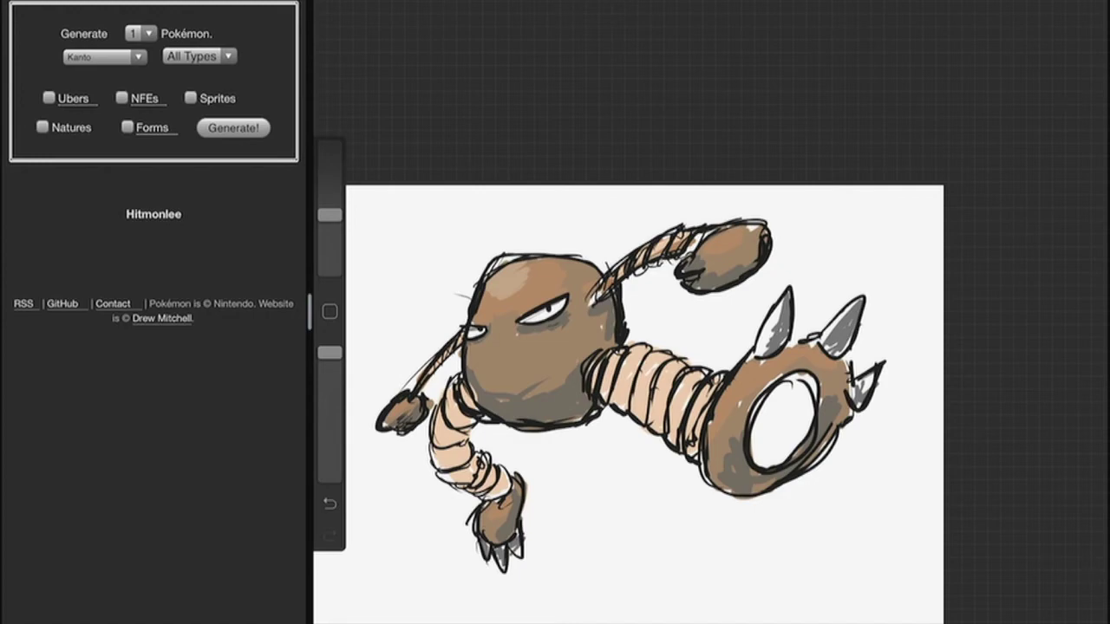
On Layer 1, select the Textures > Decimals halftone brush at a larger size
click(893, 148)
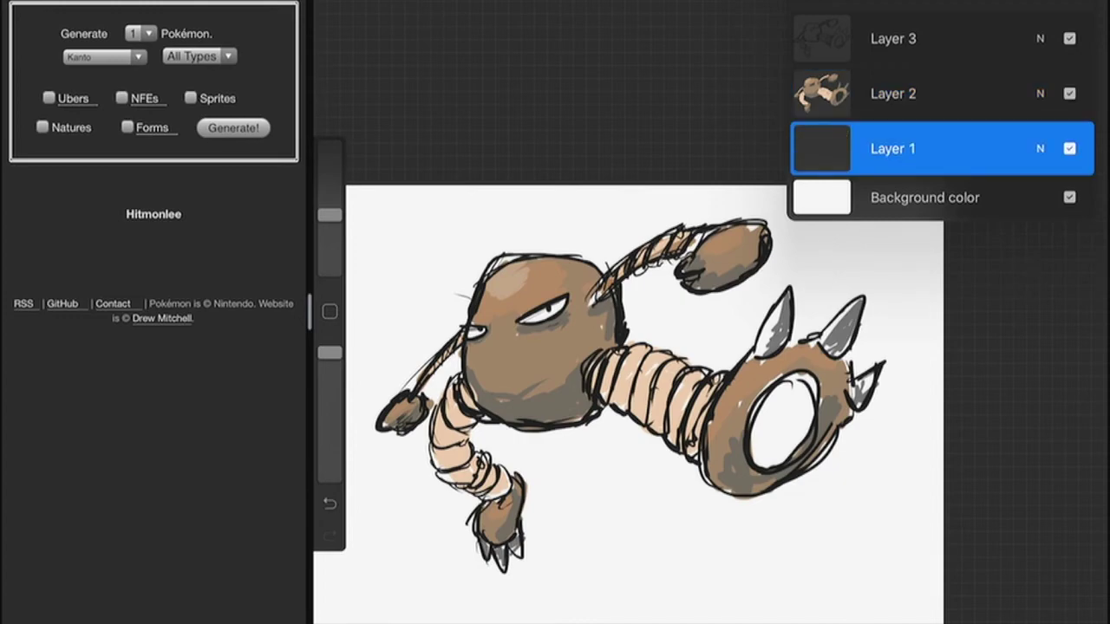
key(b)
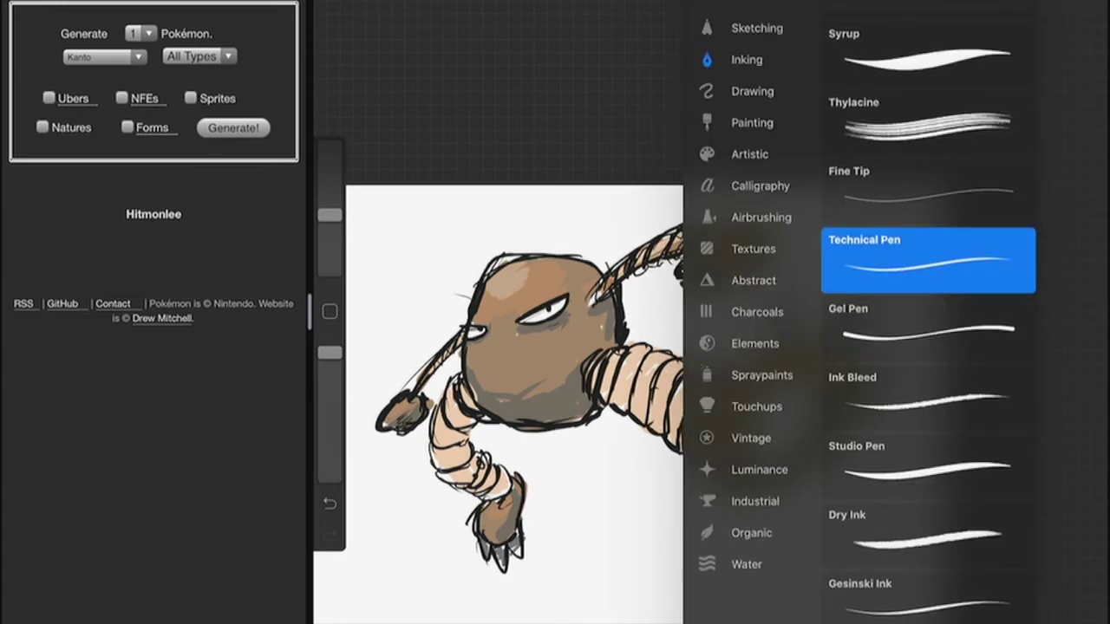
click(753, 249)
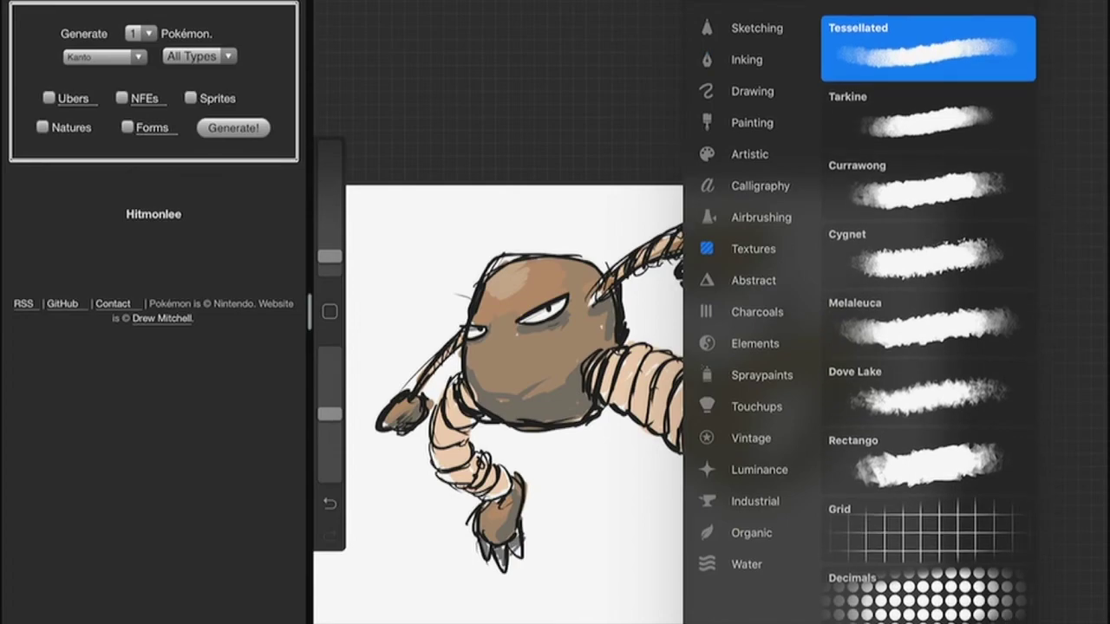
scroll(928, 321, down, 3)
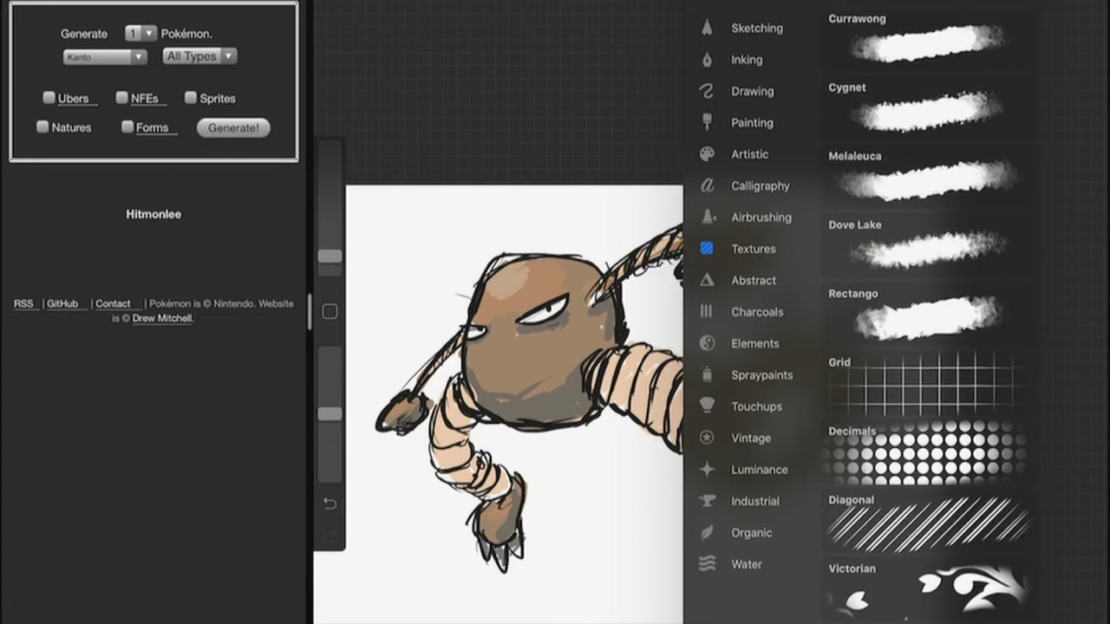
click(926, 451)
mouse_move(329, 257)
mouse_down()
mouse_move(330, 156)
mouse_move(329, 183)
mouse_up()
Set the paint colour to a saturated dark red
key(c)
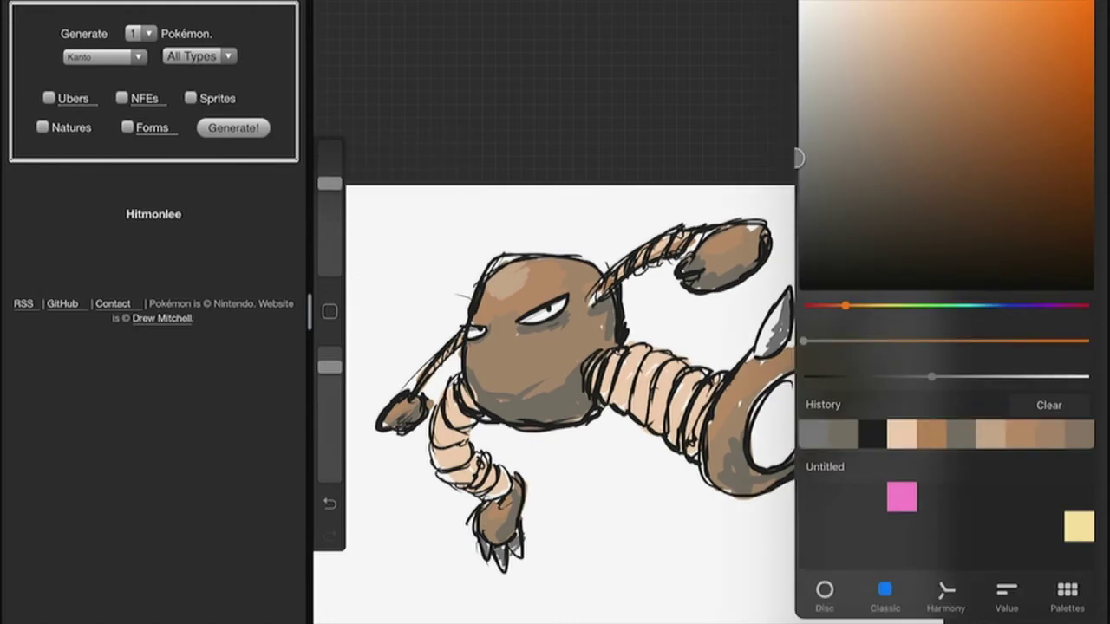
drag(846, 305, 806, 305)
mouse_move(1024, 85)
mouse_down()
mouse_move(1089, 75)
mouse_move(1082, 154)
mouse_up()
key(c)
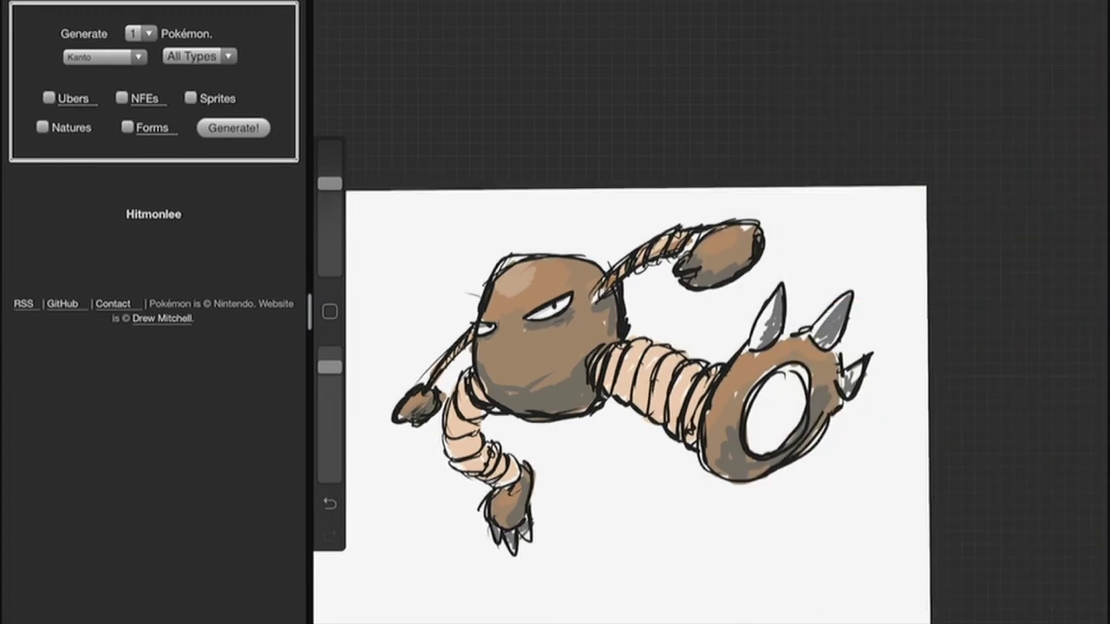
scroll(624, 390, down, 2)
Paint red halftone dots behind the figure, arm and foot, then undo them all
drag(425, 303, 433, 398)
drag(455, 356, 494, 468)
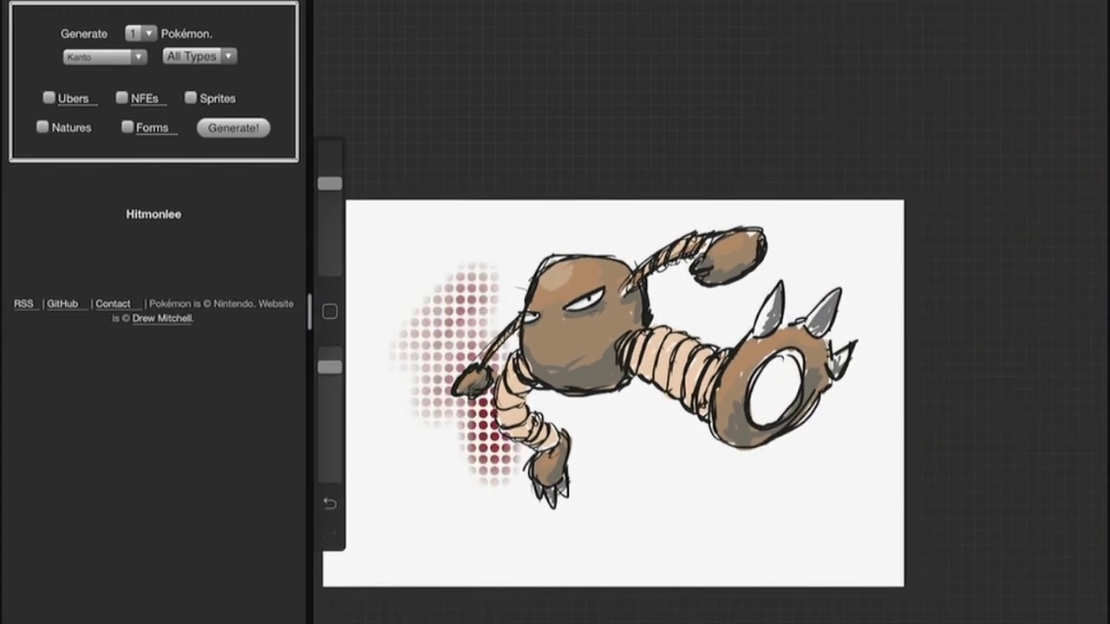
drag(503, 295, 572, 485)
drag(590, 408, 642, 391)
mouse_move(607, 433)
mouse_down()
mouse_move(711, 312)
mouse_move(806, 278)
mouse_up()
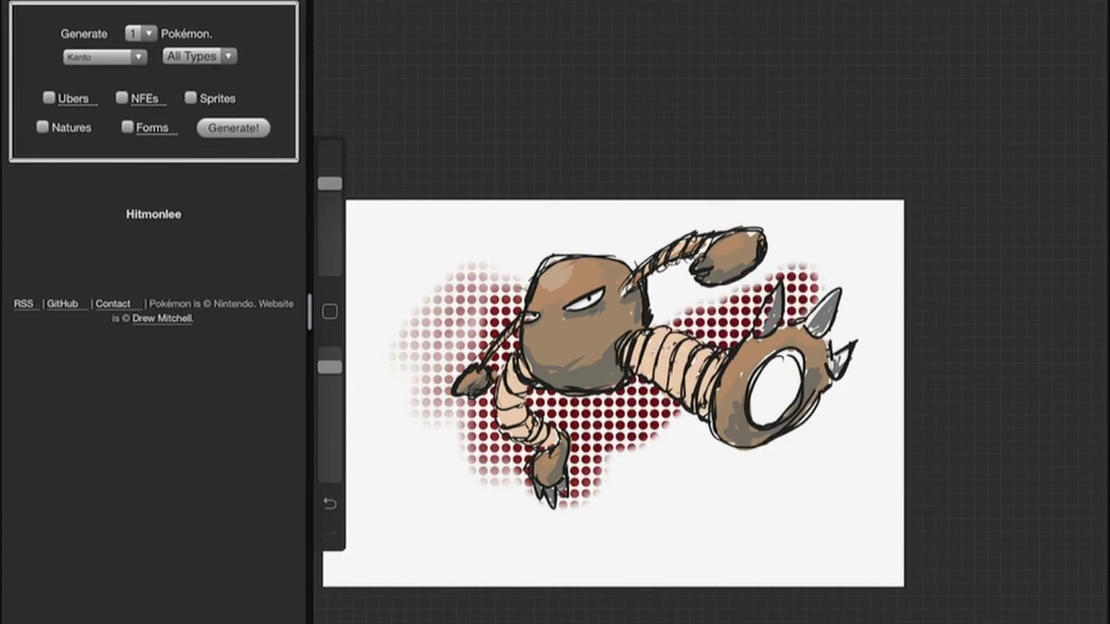
mouse_move(685, 425)
mouse_down()
mouse_move(780, 269)
mouse_move(780, 486)
mouse_up()
drag(668, 511, 763, 451)
key(ctrl+z)
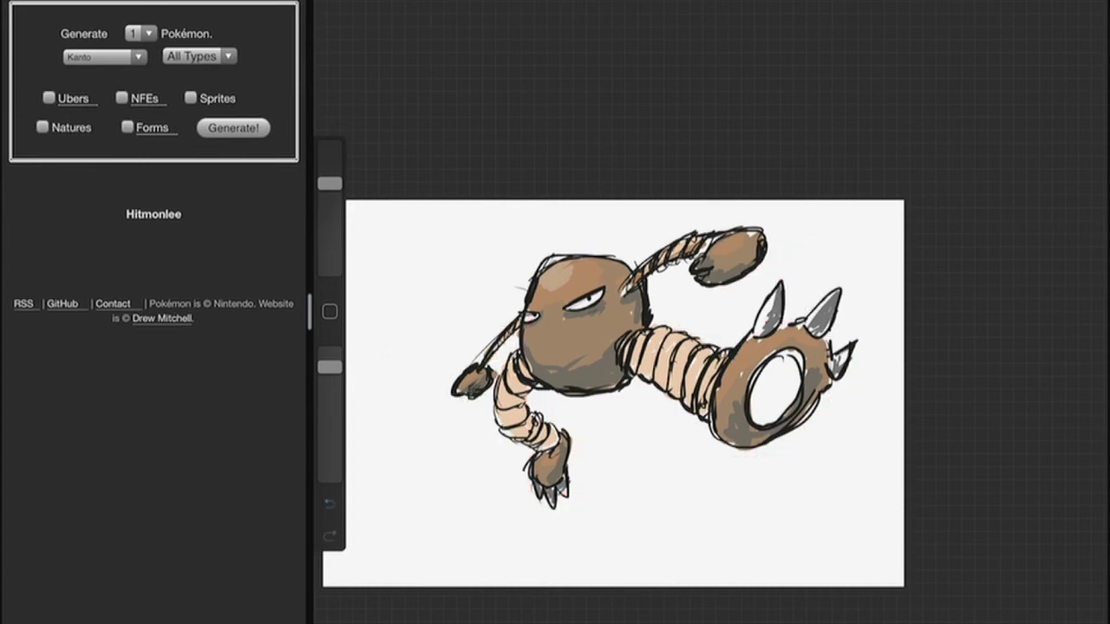
key(b)
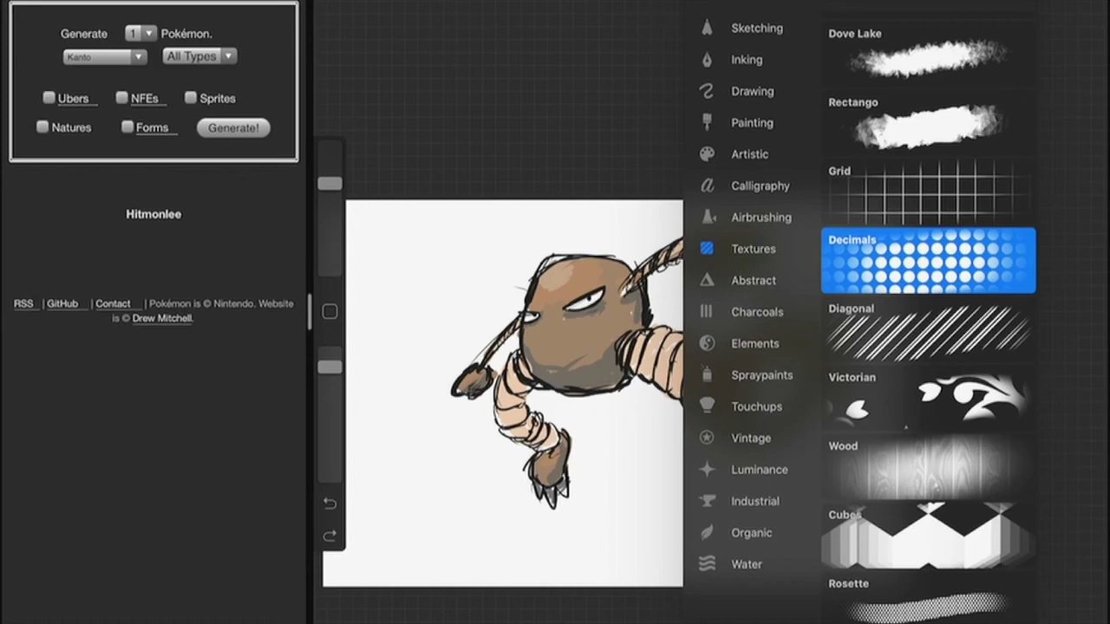
With the Cygnet texture brush, sweep dark-red wash across the top, bottom and upper-left background
scroll(928, 325, up, 5)
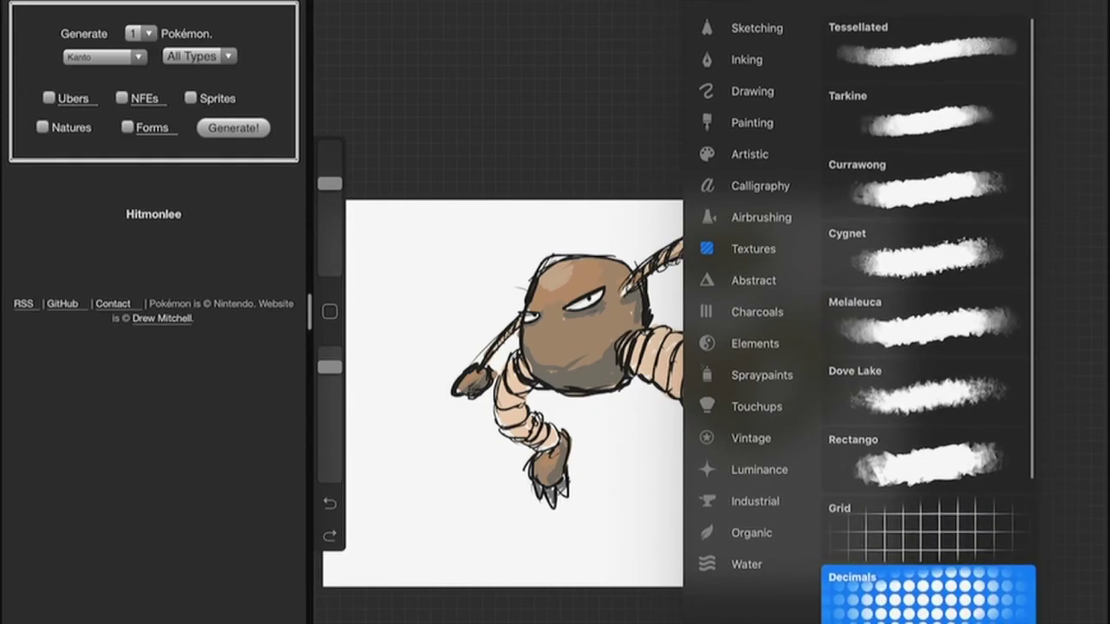
click(924, 256)
key(b)
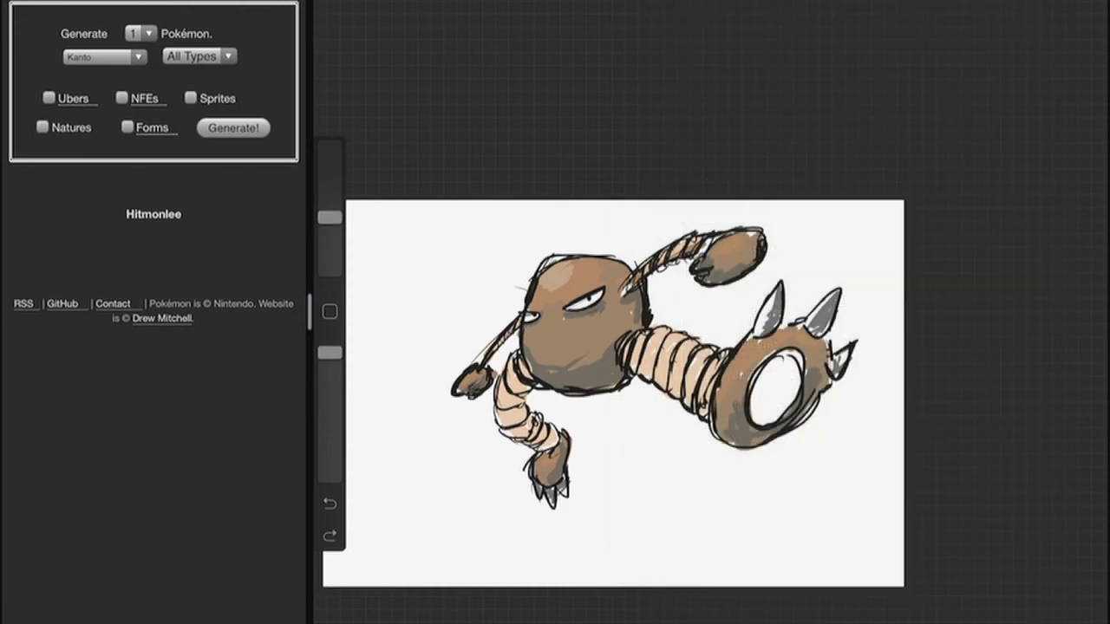
mouse_move(486, 260)
mouse_down()
mouse_move(385, 412)
mouse_move(451, 512)
mouse_move(529, 486)
mouse_move(607, 416)
mouse_move(685, 442)
mouse_move(711, 486)
mouse_move(867, 390)
mouse_move(763, 277)
mouse_move(806, 217)
mouse_up()
mouse_move(880, 226)
mouse_down()
mouse_move(537, 230)
mouse_move(425, 295)
mouse_up()
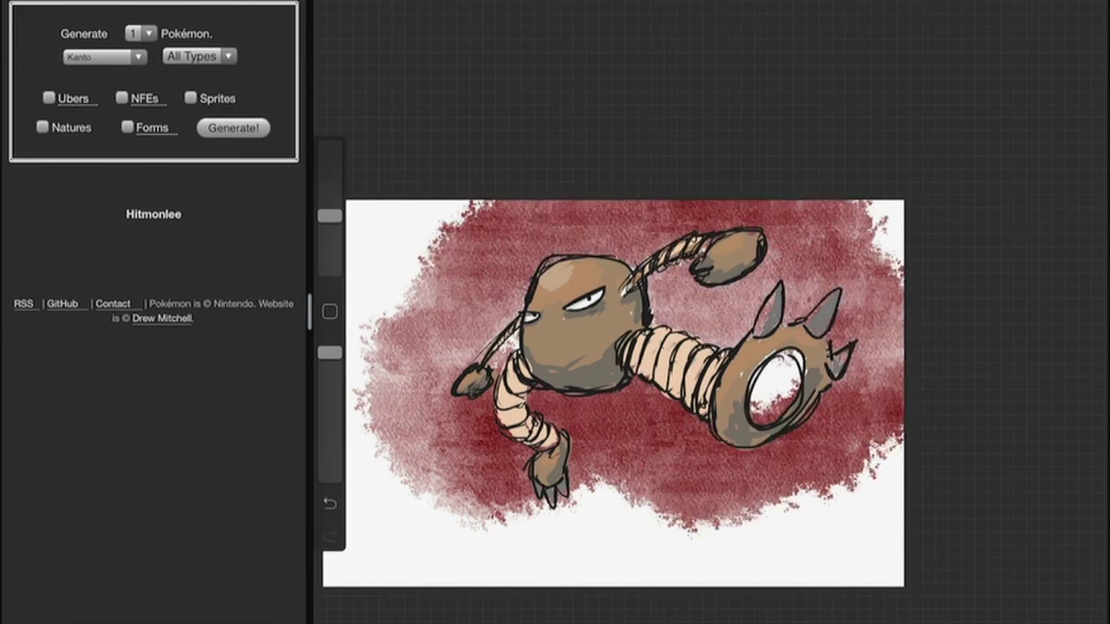
mouse_move(373, 442)
mouse_down()
mouse_move(563, 555)
mouse_move(693, 486)
mouse_move(867, 450)
mouse_move(780, 564)
mouse_up()
mouse_move(529, 347)
mouse_down()
mouse_move(416, 217)
mouse_move(381, 312)
mouse_up()
scroll(607, 390, up, 5)
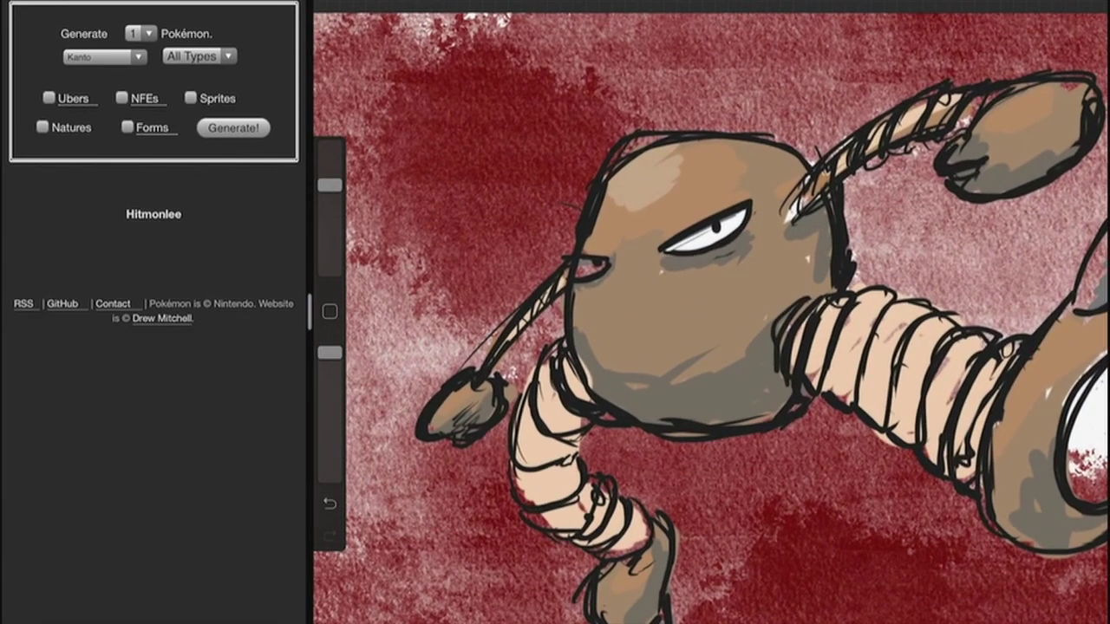
With a smaller brush, paint white into Hitmonlee's eye, then zoom out to review the painting
drag(329, 186, 329, 215)
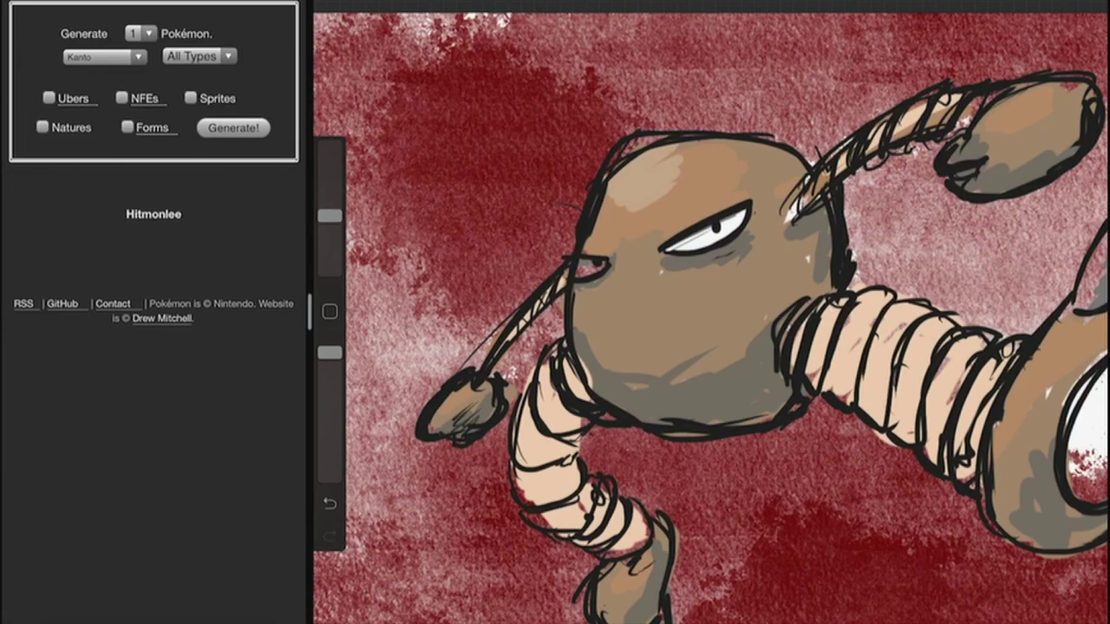
drag(330, 215, 330, 185)
drag(585, 271, 605, 267)
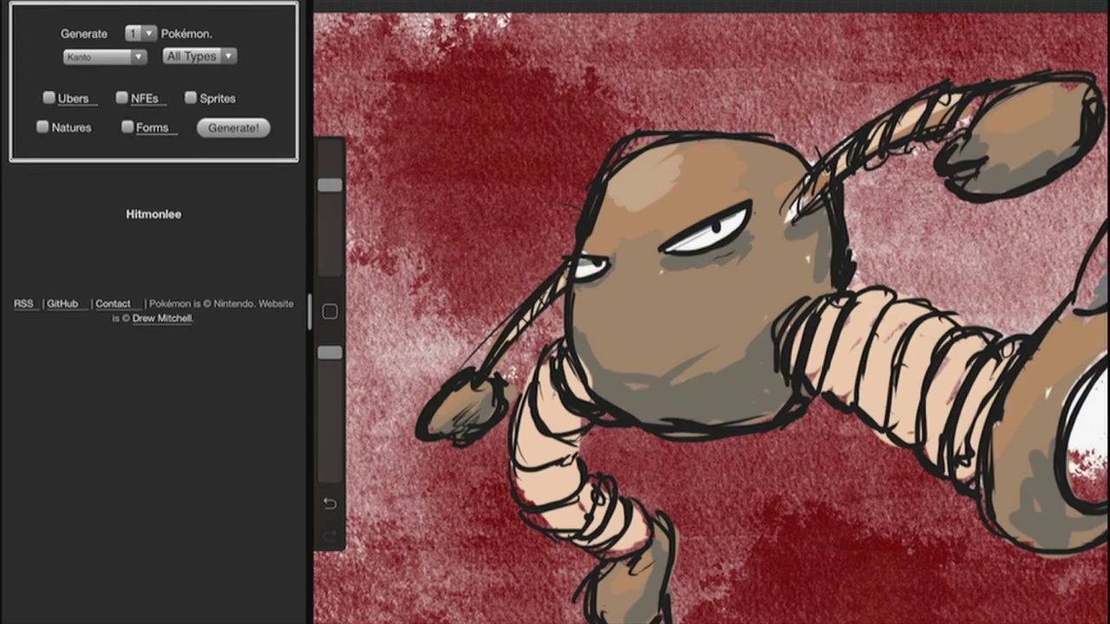
scroll(711, 346, down, 5)
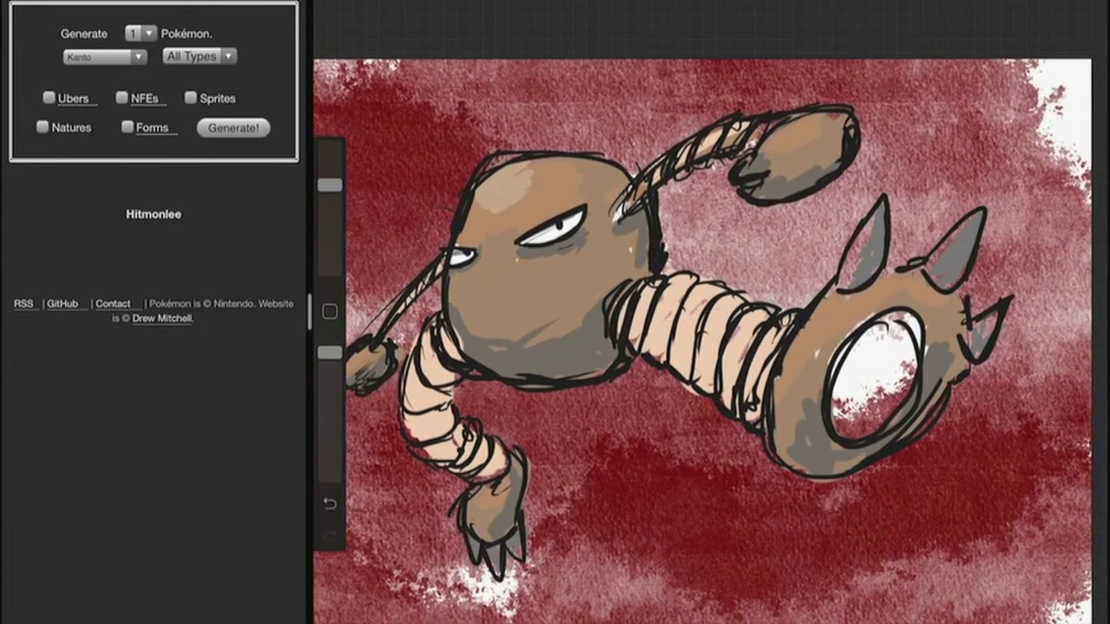
scroll(711, 347, up, 3)
scroll(711, 312, down, 2)
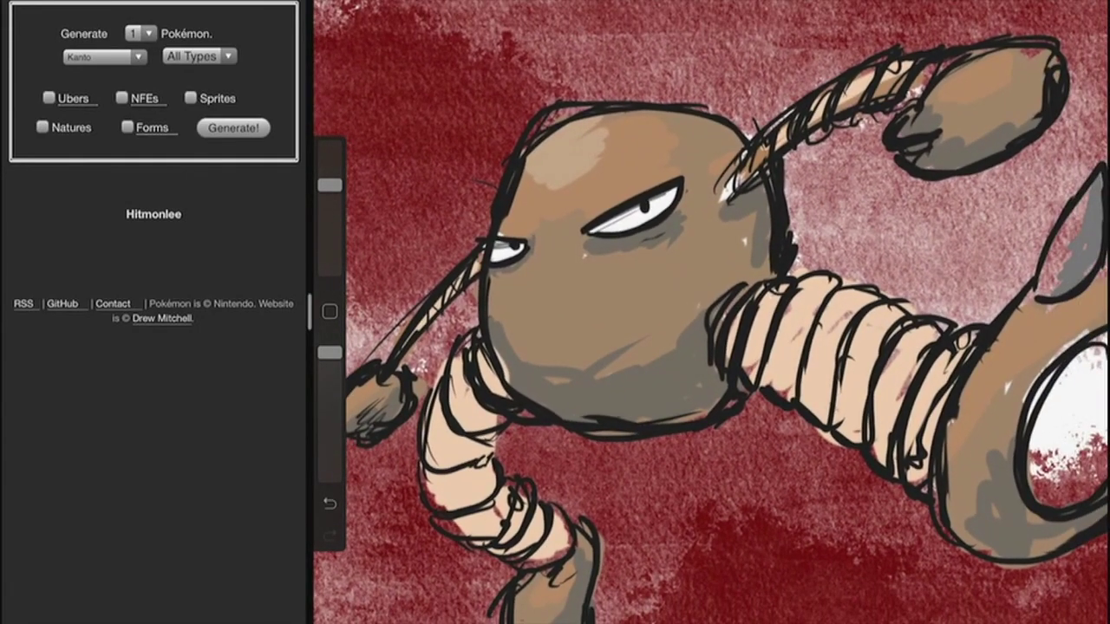
scroll(711, 312, up, 1)
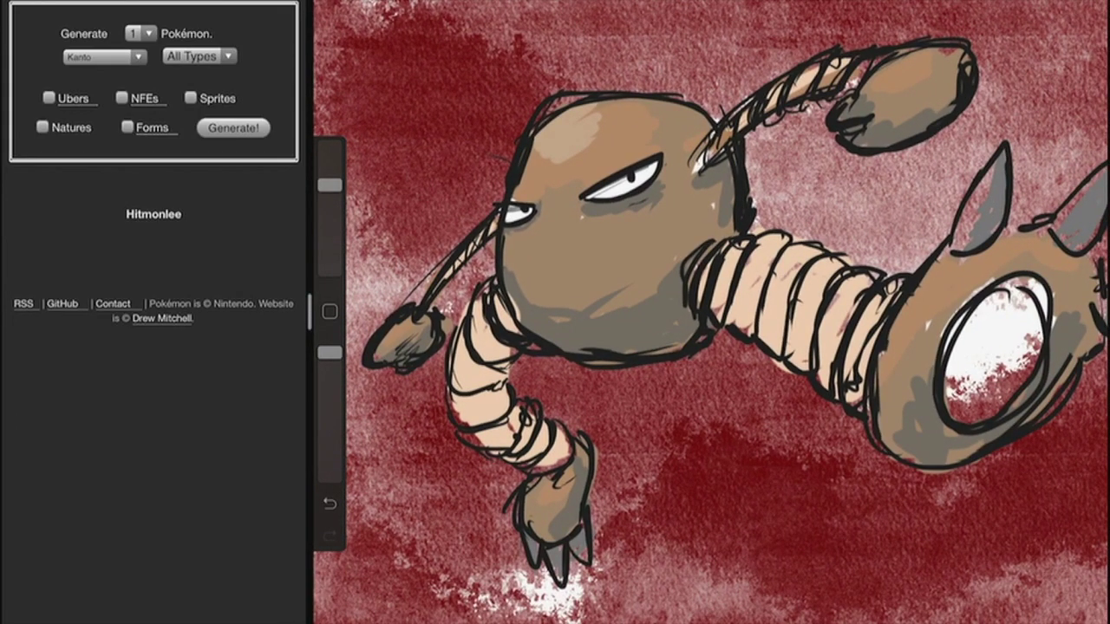
scroll(711, 313, down, 2)
scroll(711, 312, down, 2)
scroll(711, 312, down, 2)
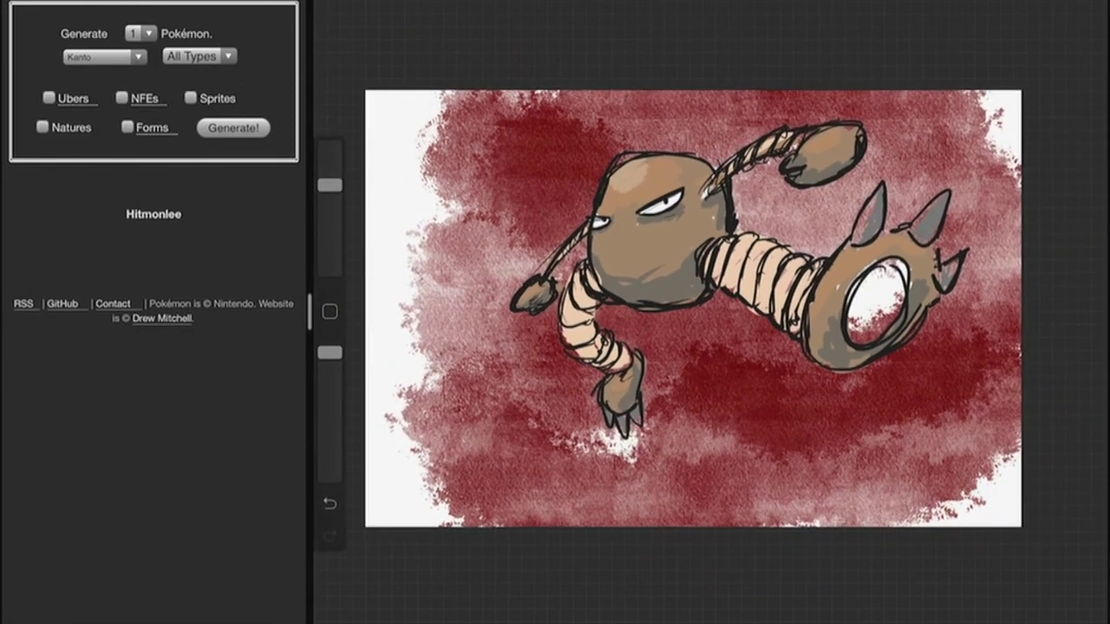
scroll(711, 312, up, 2)
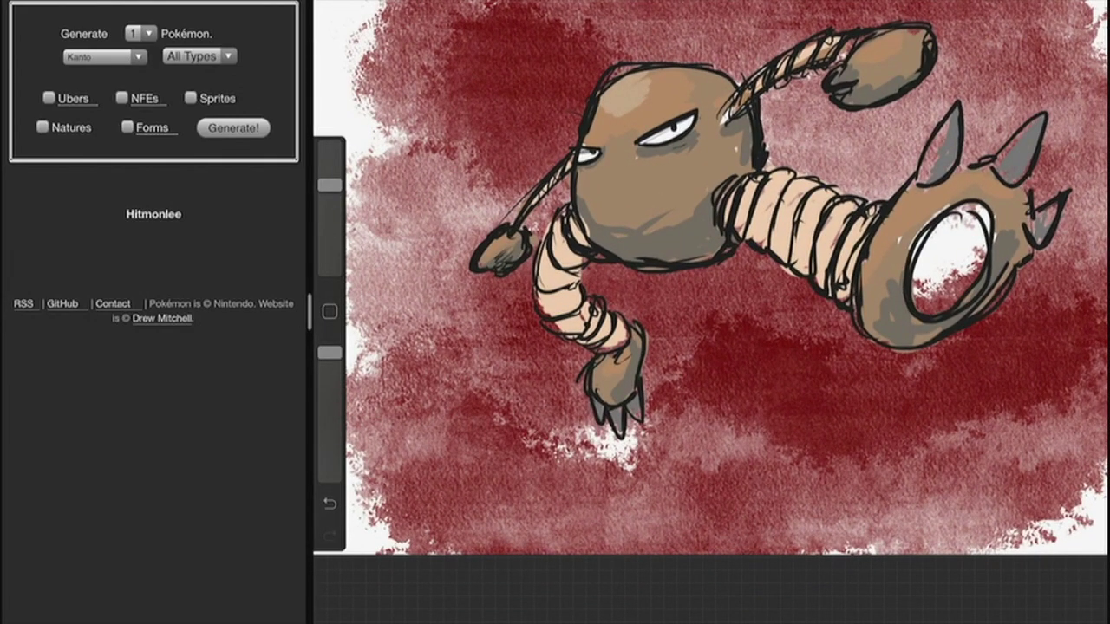